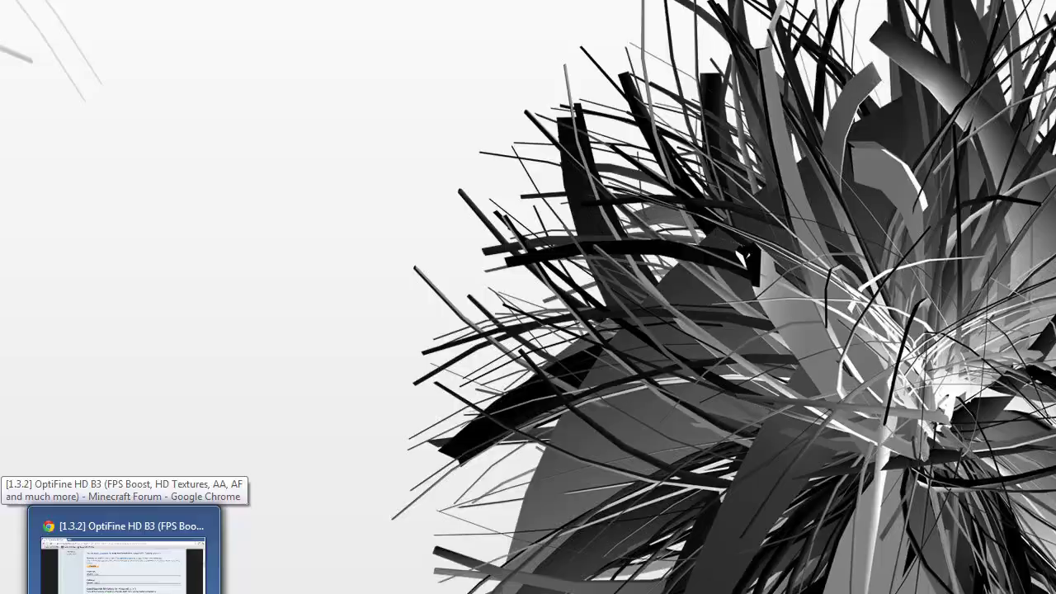
# - Switch to the OptiFine forum thread in Chrome and highlight the "OptiFine HD B3 Ultra for Minecraft 1.3.2" heading
pyautogui.click(243, 584)
pyautogui.click(239, 512)
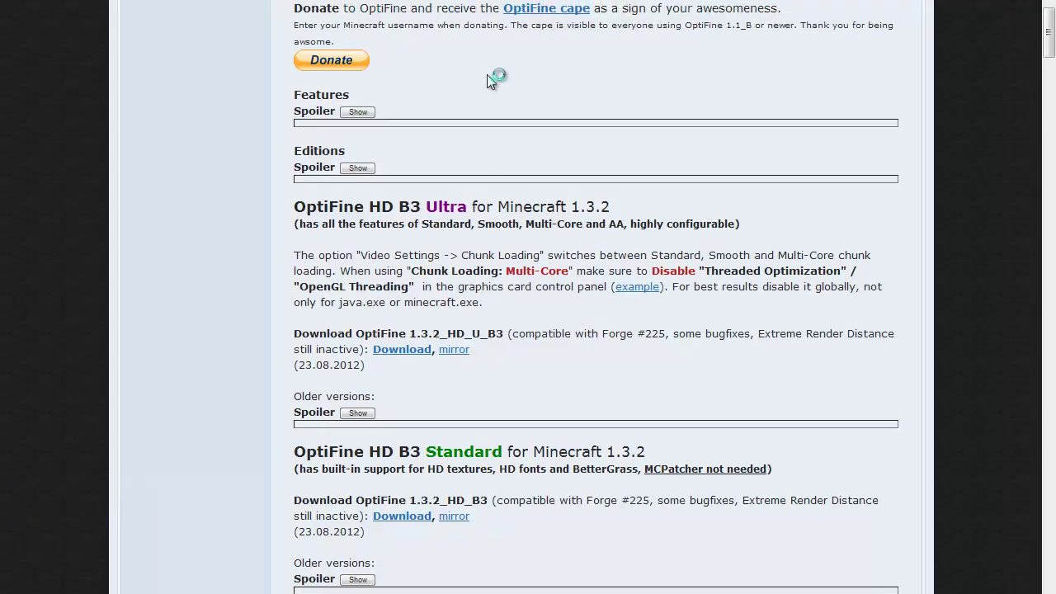
pyautogui.scroll(1, 487, 80)
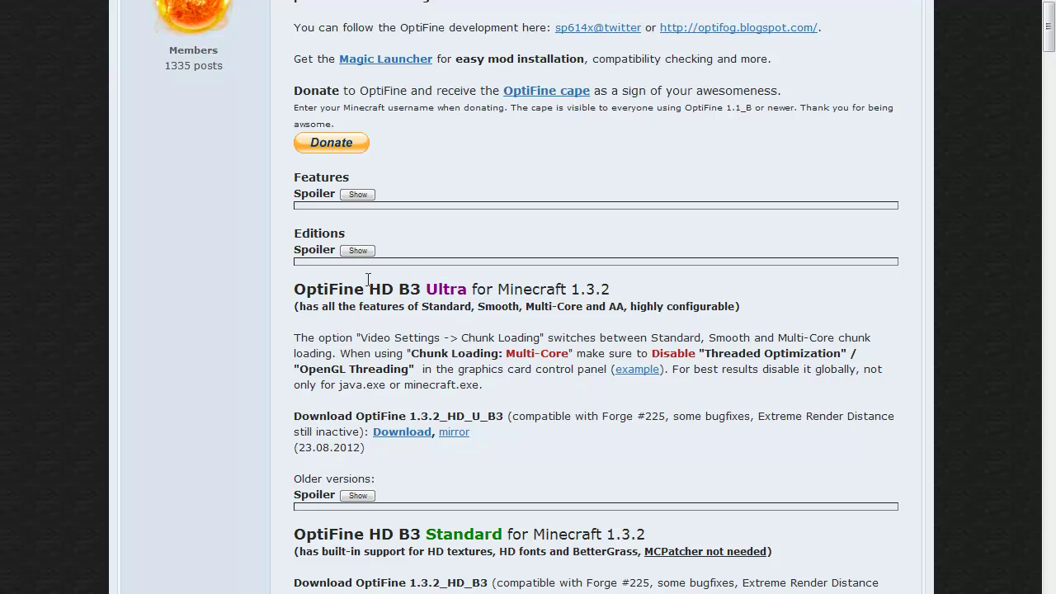
pyautogui.moveTo(295, 288); pyautogui.dragTo(417, 288)
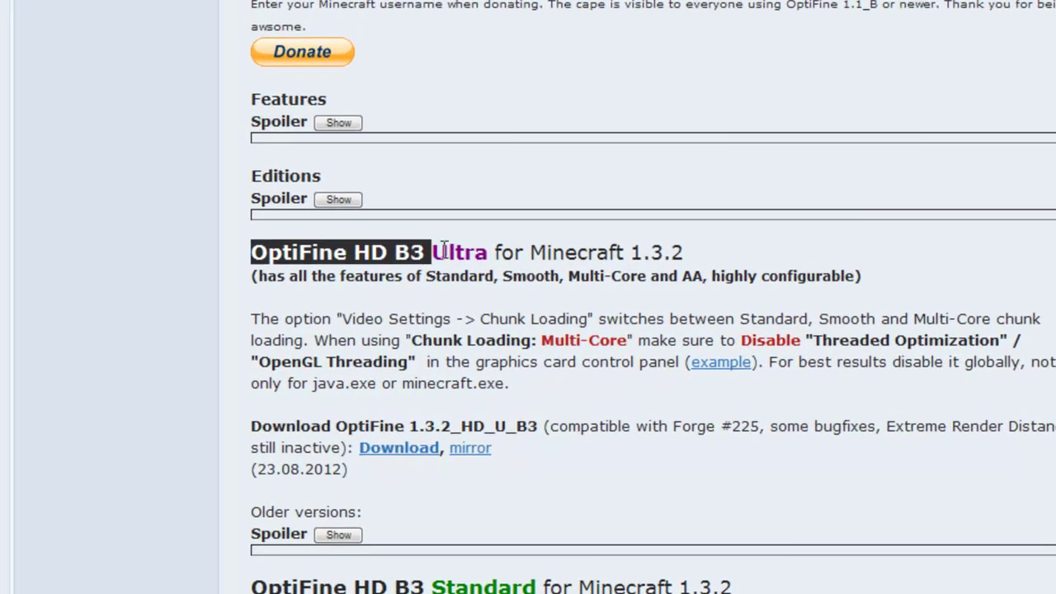
pyautogui.moveTo(444, 250); pyautogui.dragTo(706, 251)
pyautogui.click(722, 251)
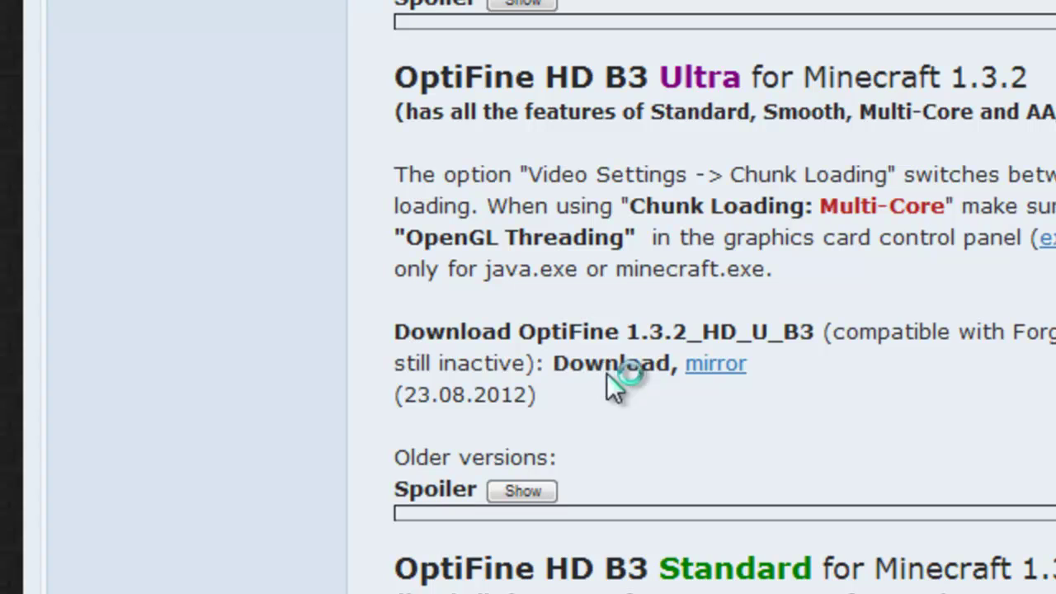
# - Download OptiFine_1.3.2_HD_U_B3.zip past the adf.ly ad page and save it to the Downloads folder
pyautogui.click(609, 368)
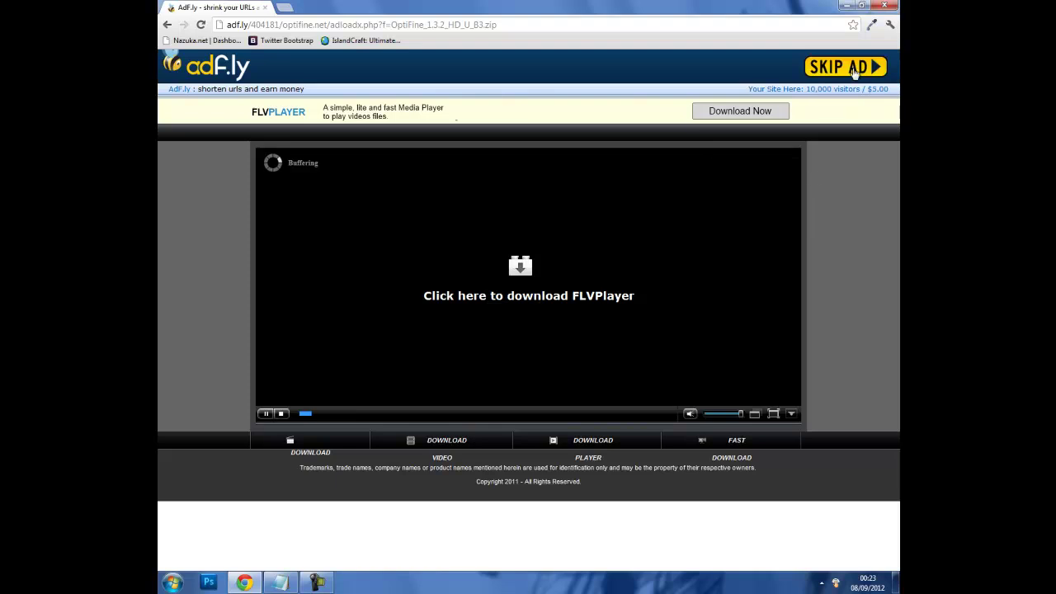
pyautogui.click(829, 75)
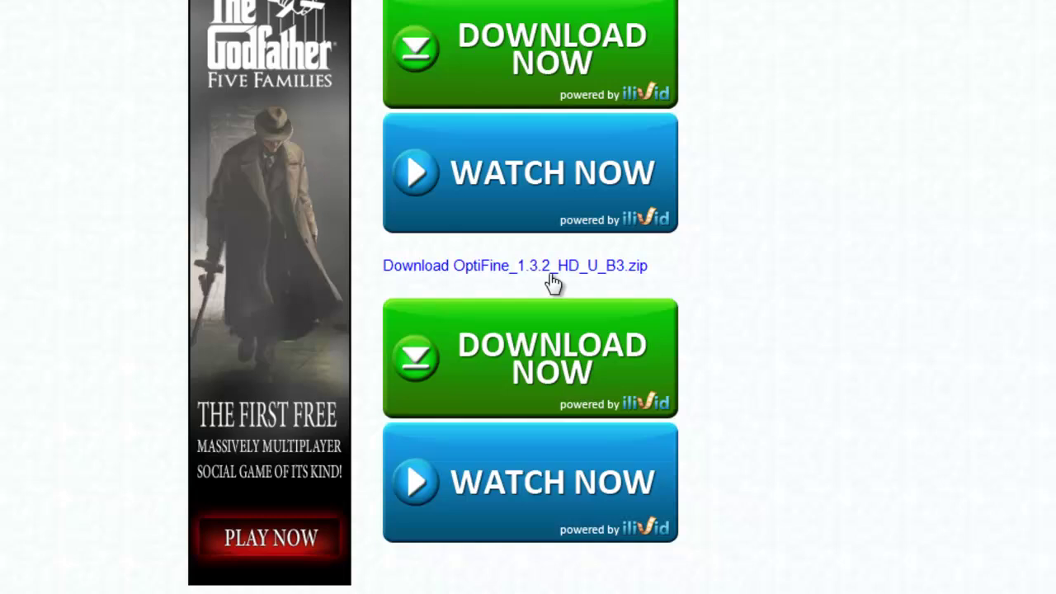
pyautogui.click(590, 257)
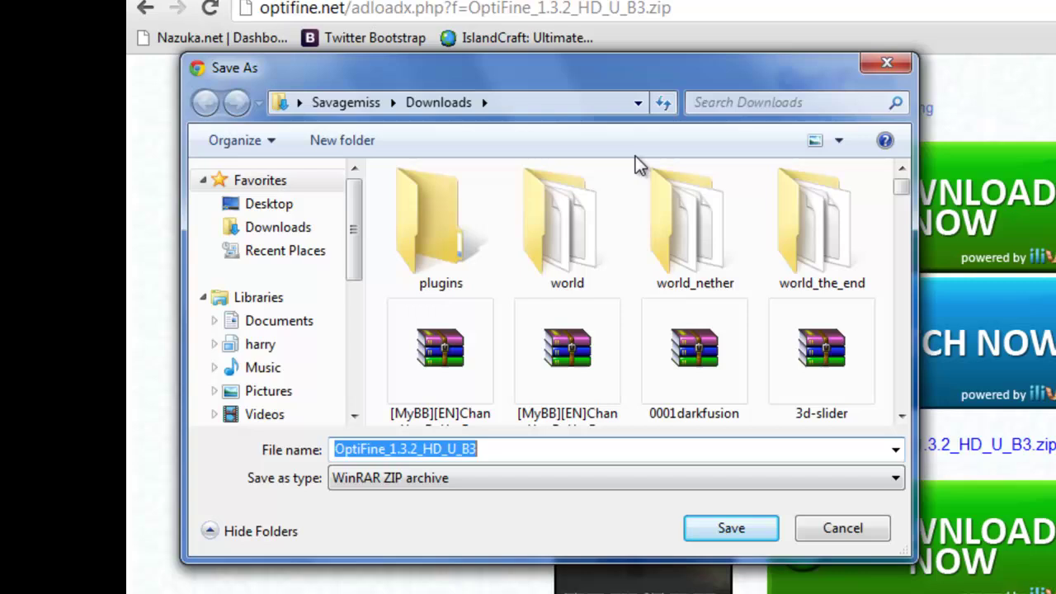
pyautogui.click(733, 530)
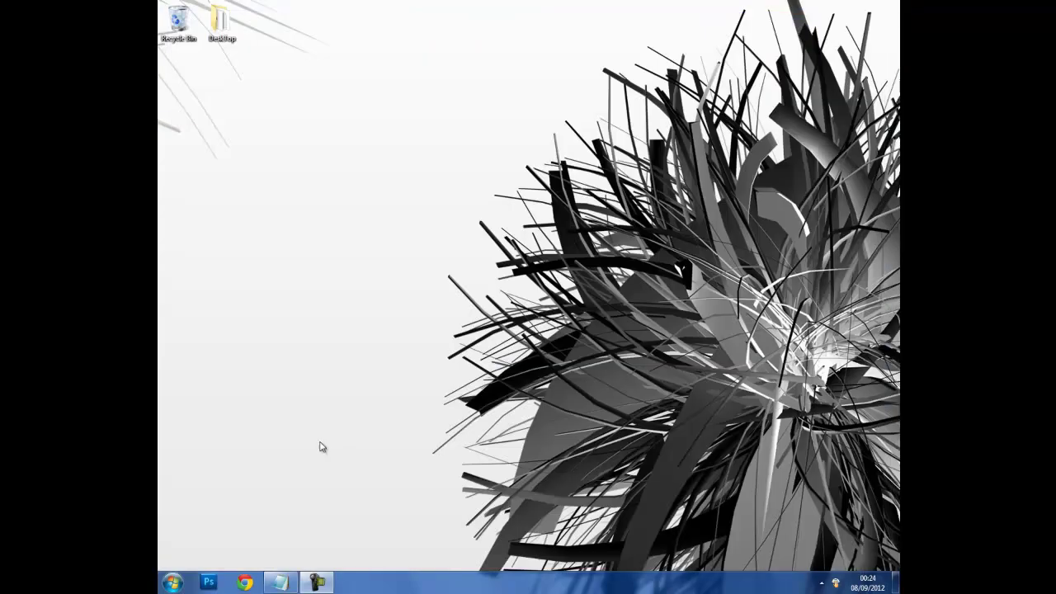
# - Find the OptiFine_1.3.2_HD_U_B3 archive in the Downloads folder and open it in WinRAR
pyautogui.click(162, 586)
pyautogui.write('downloads')
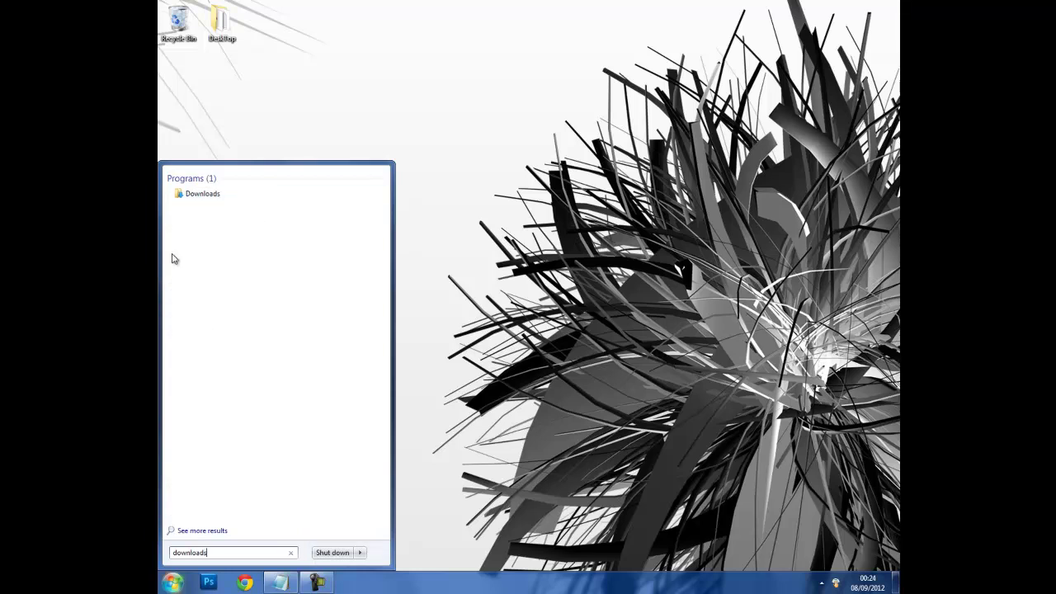
pyautogui.click(205, 194)
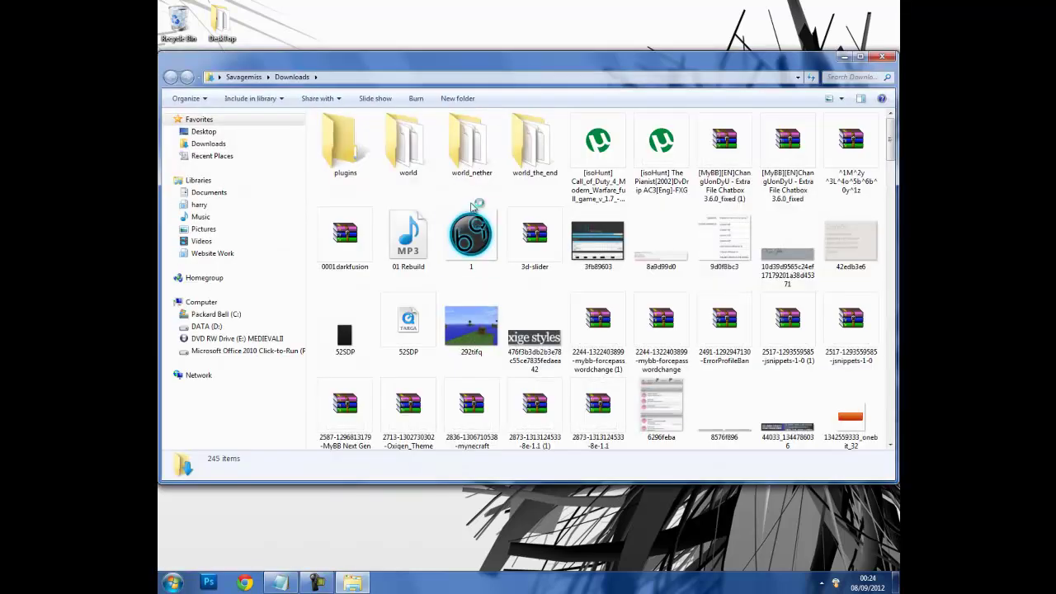
pyautogui.click(473, 228)
pyautogui.press('o')
pyautogui.click(546, 161)
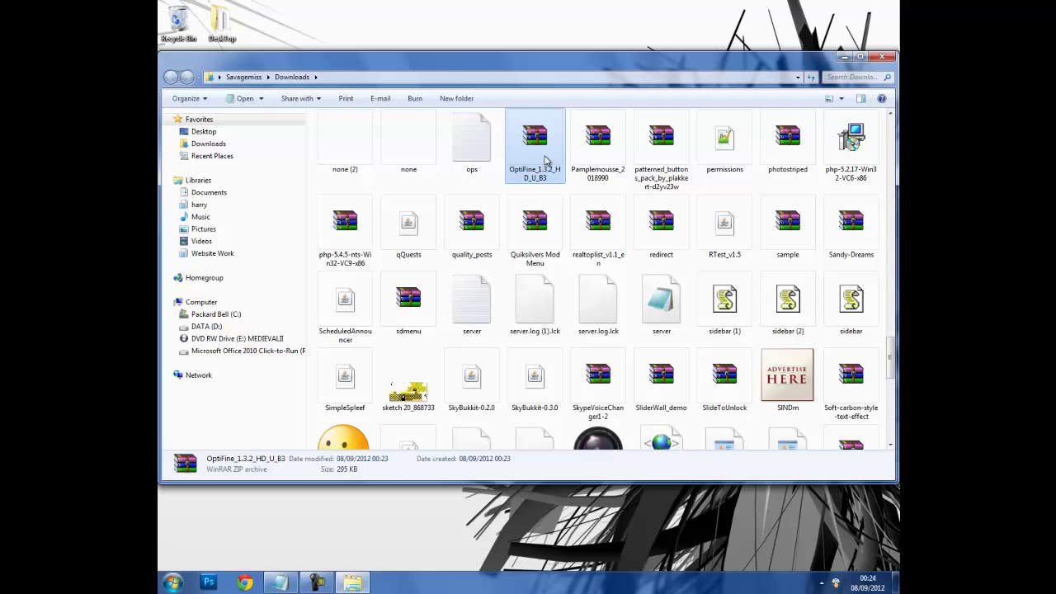
pyautogui.doubleClick(534, 142)
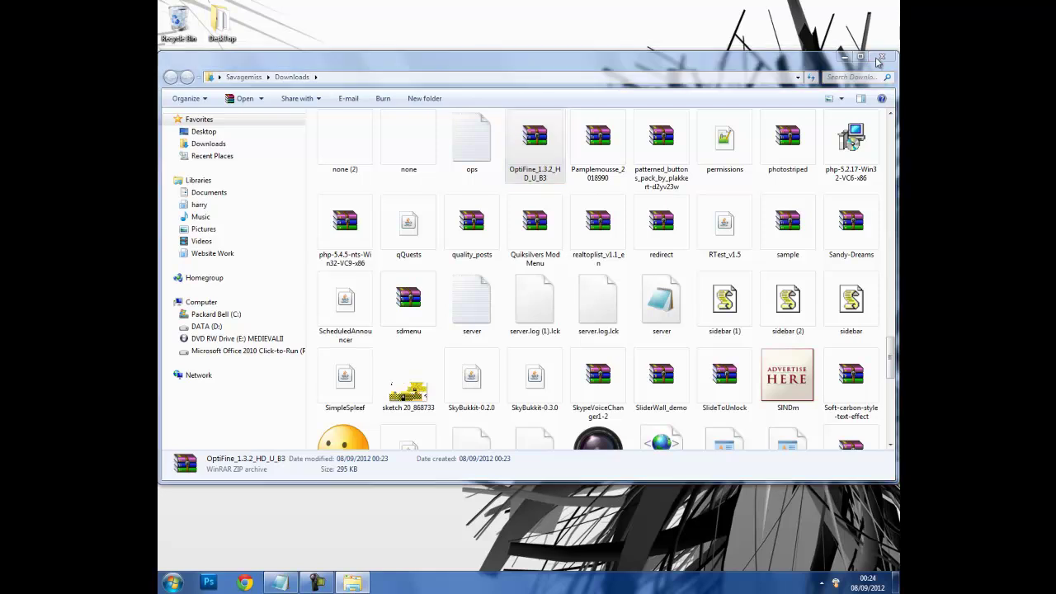
# - Clear away the Downloads window and WinRAR licence reminder, and dock the OptiFine archive window to the right half of the desktop
pyautogui.click(880, 57)
pyautogui.moveTo(376, 140); pyautogui.dragTo(898, 24)
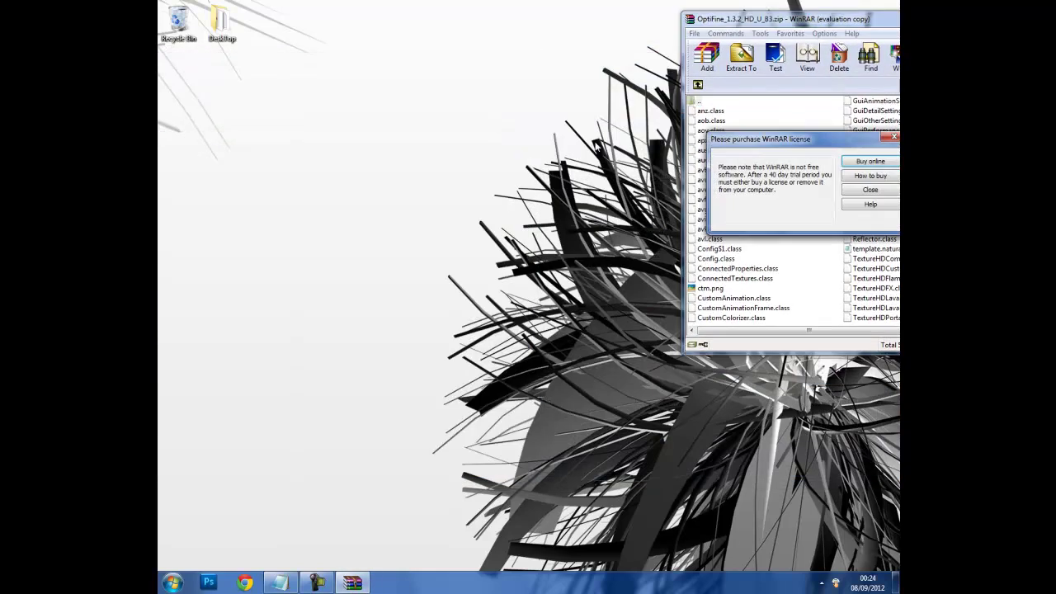
pyautogui.click(869, 189)
pyautogui.moveTo(412, 140); pyautogui.dragTo(899, 85)
pyautogui.moveTo(578, 535); pyautogui.dragTo(590, 525)
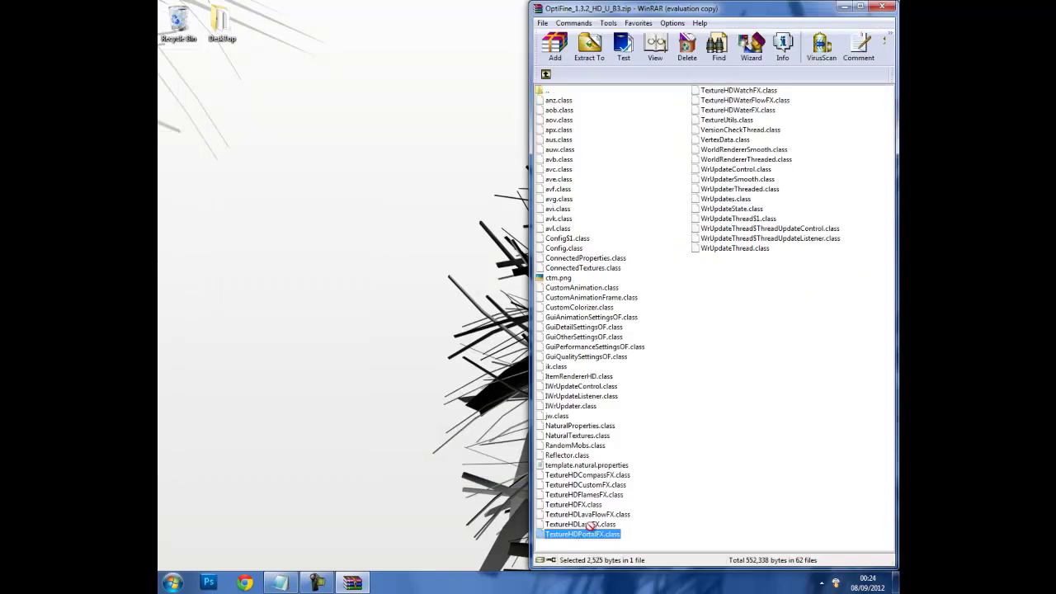
pyautogui.click(608, 540)
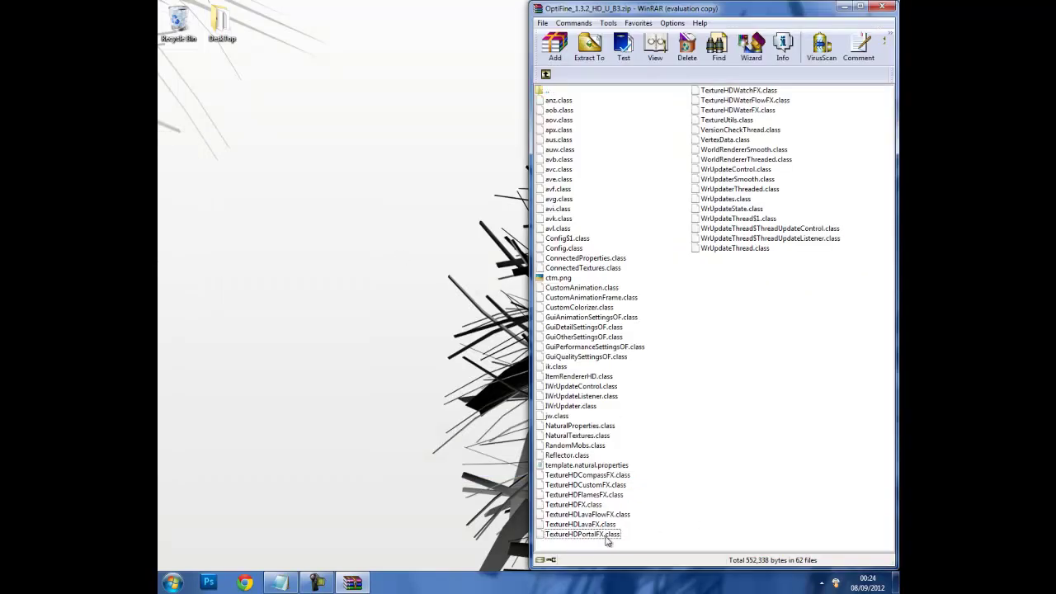
# - Check the WinRAR download link in the Notepad notes, and select the class files in the OptiFine archive
pyautogui.click(279, 584)
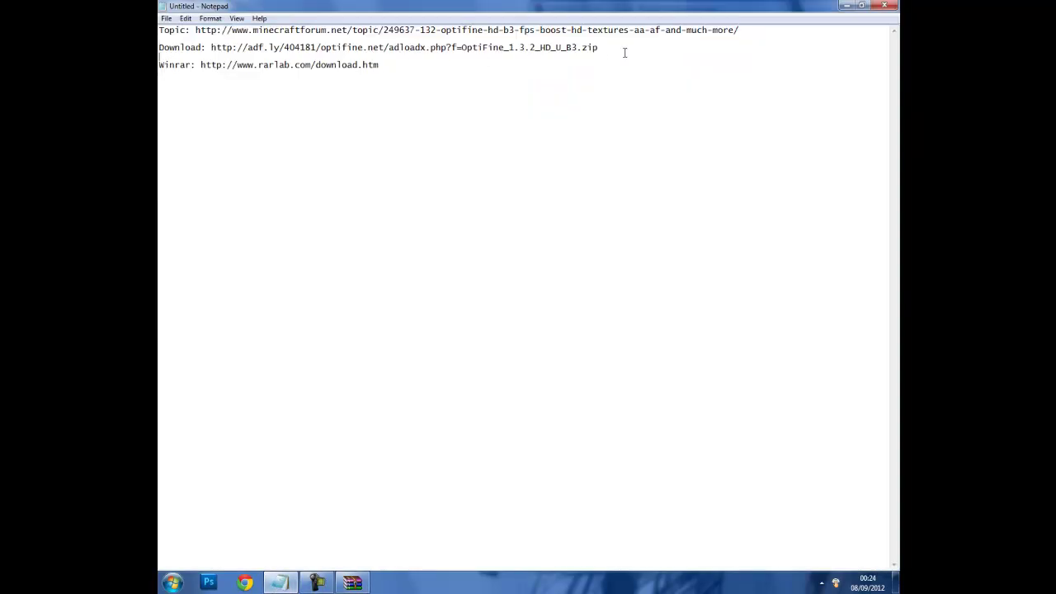
pyautogui.moveTo(625, 50); pyautogui.dragTo(239, 73)
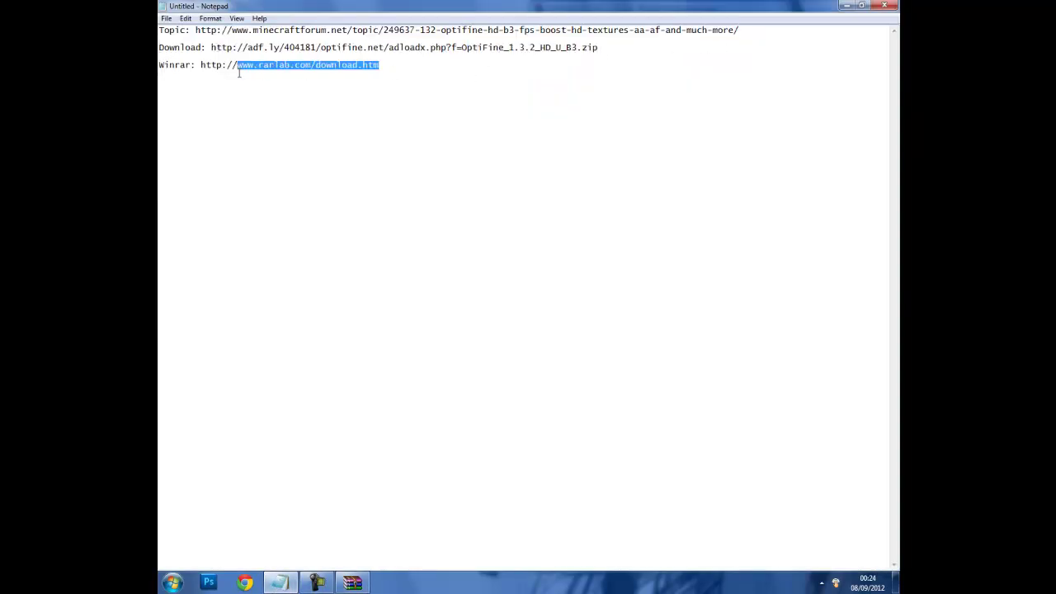
pyautogui.click(526, 83)
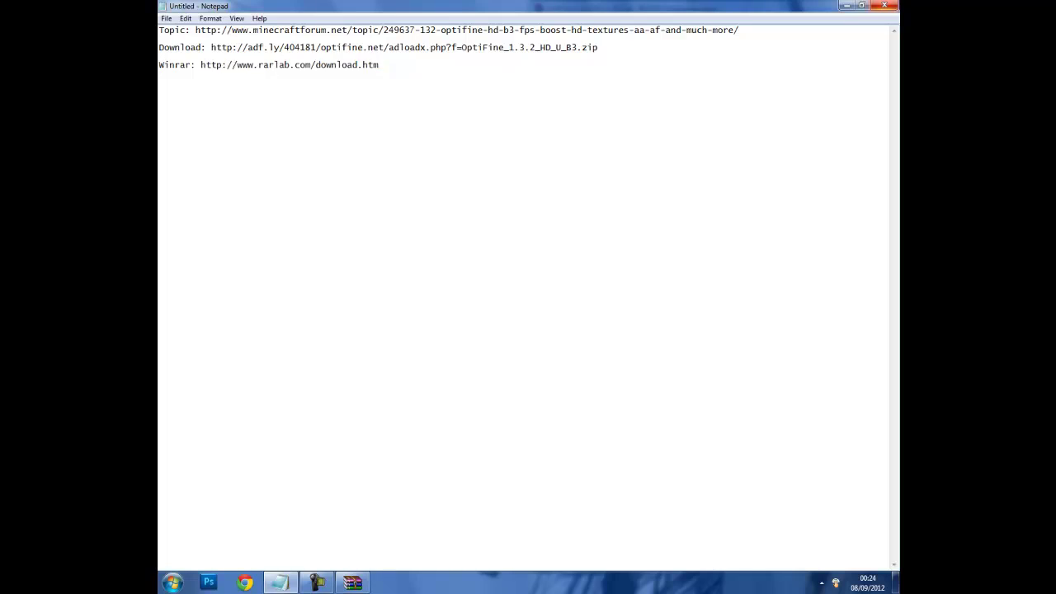
pyautogui.click(847, 6)
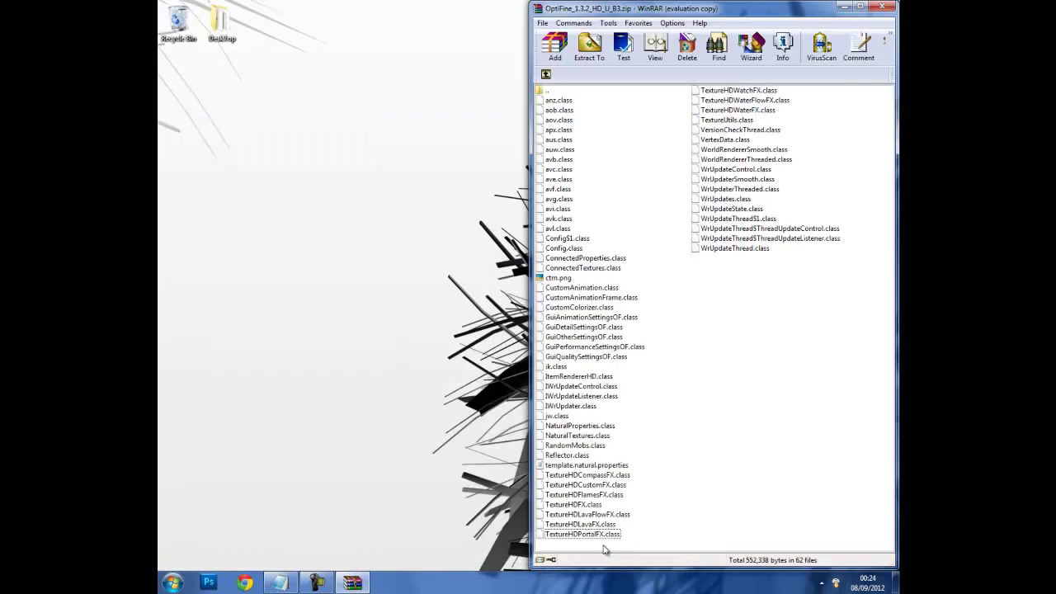
pyautogui.moveTo(573, 547); pyautogui.dragTo(786, 106)
# - Open the AppData\Roaming folder with the Run command and go into .minecraft\bin
pyautogui.click(160, 586)
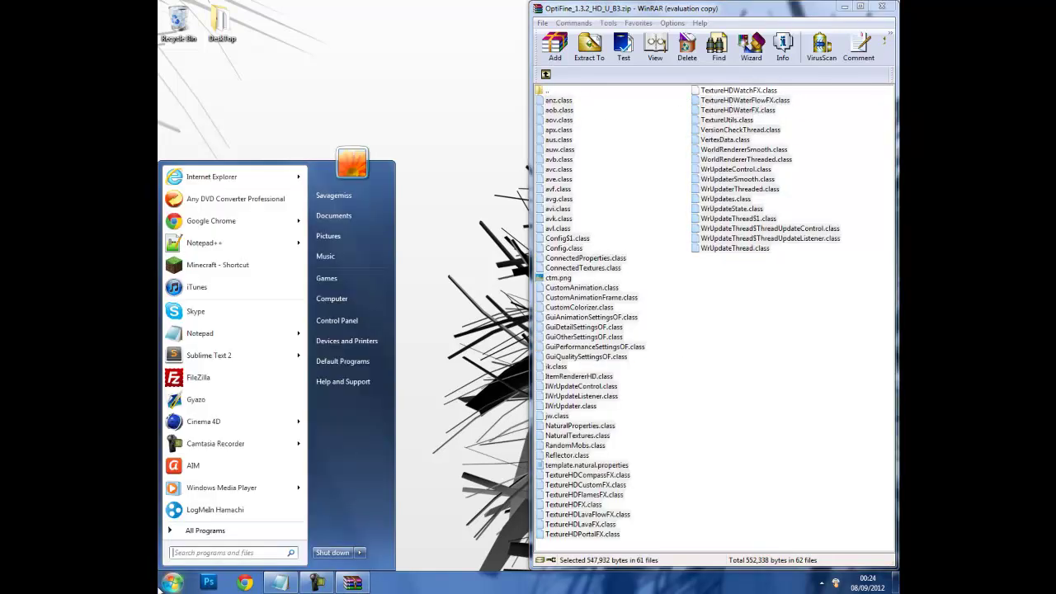
pyautogui.write('run')
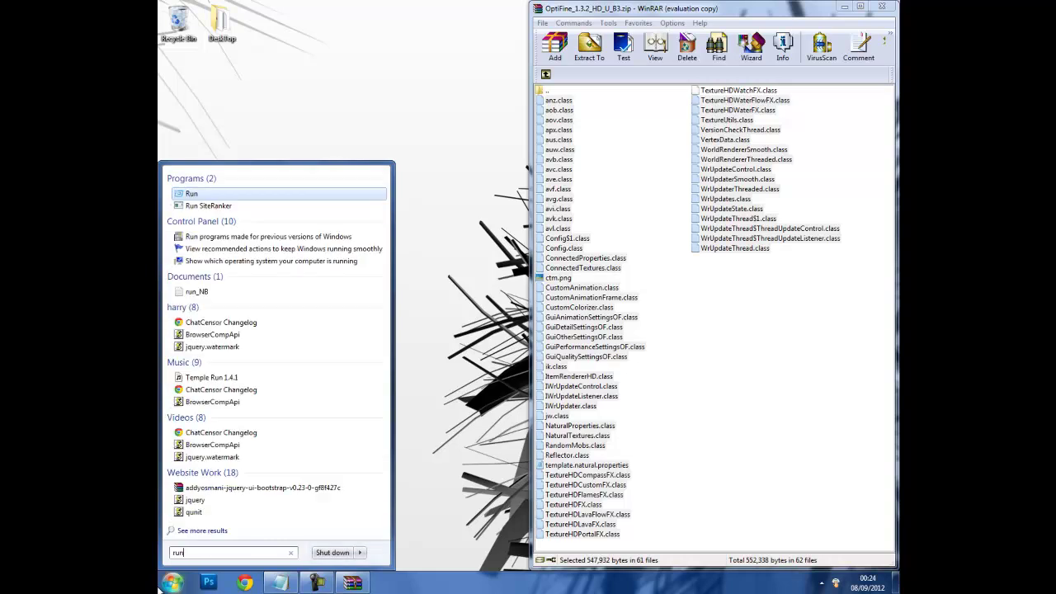
pyautogui.press('Return')
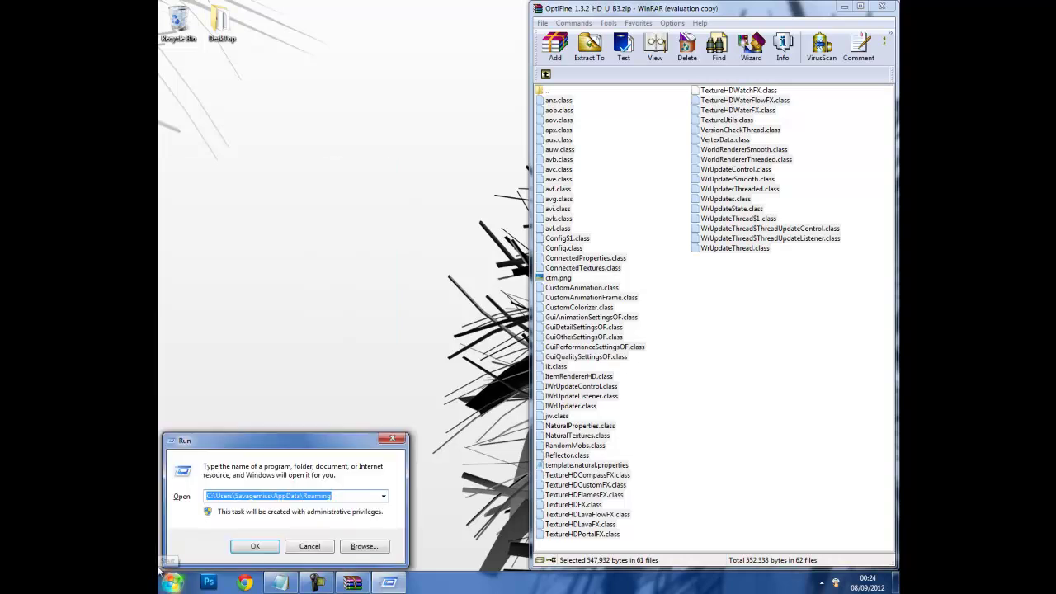
pyautogui.click(235, 495)
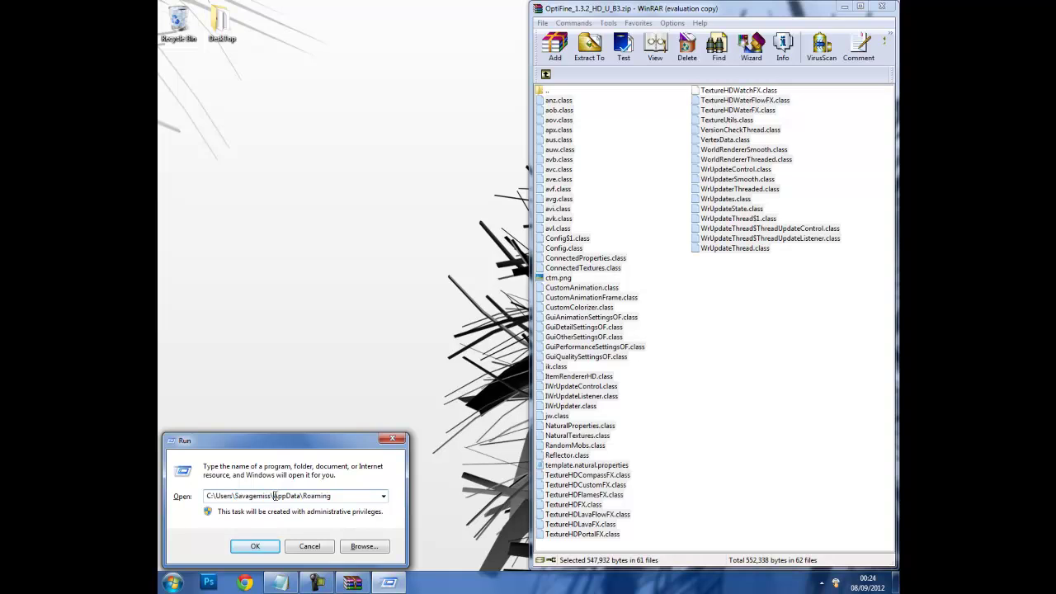
pyautogui.click(273, 542)
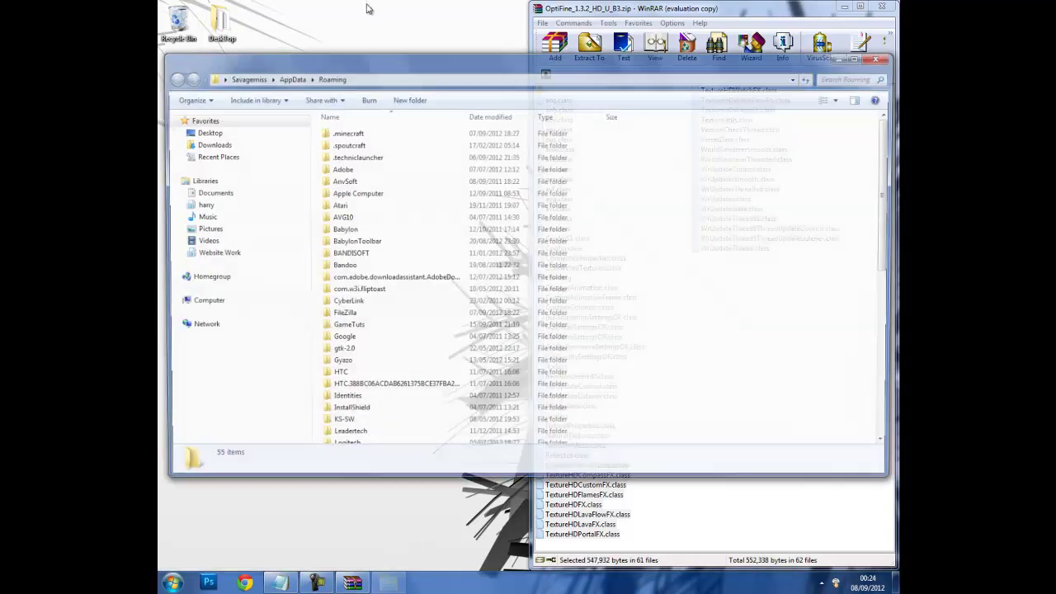
pyautogui.click(353, 135)
pyautogui.doubleClick(352, 136)
pyautogui.doubleClick(355, 145)
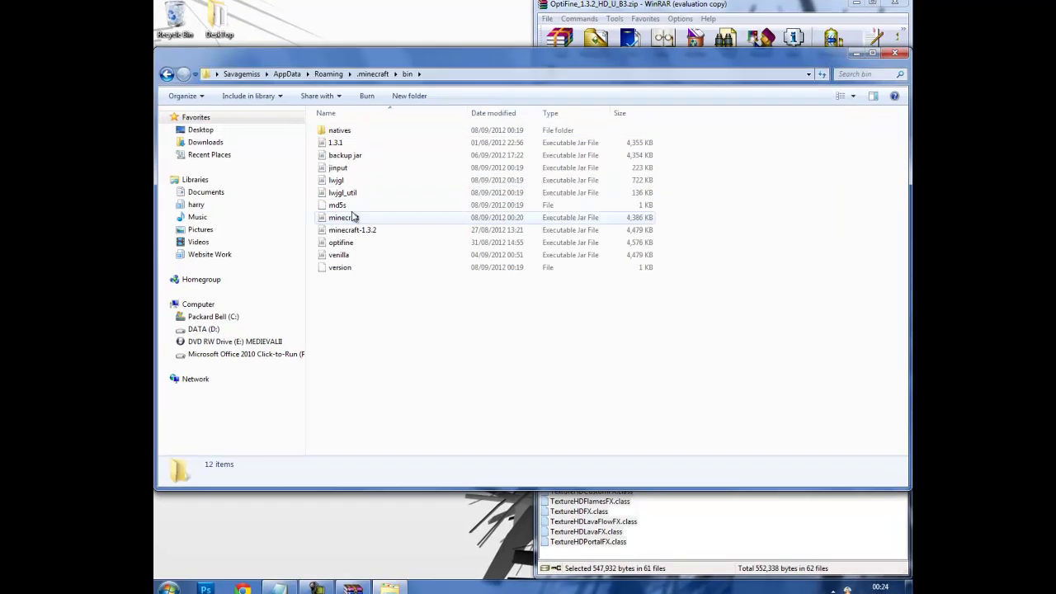
# - Make a backup copy of the minecraft jar within the bin folder
pyautogui.rightClick(353, 217)
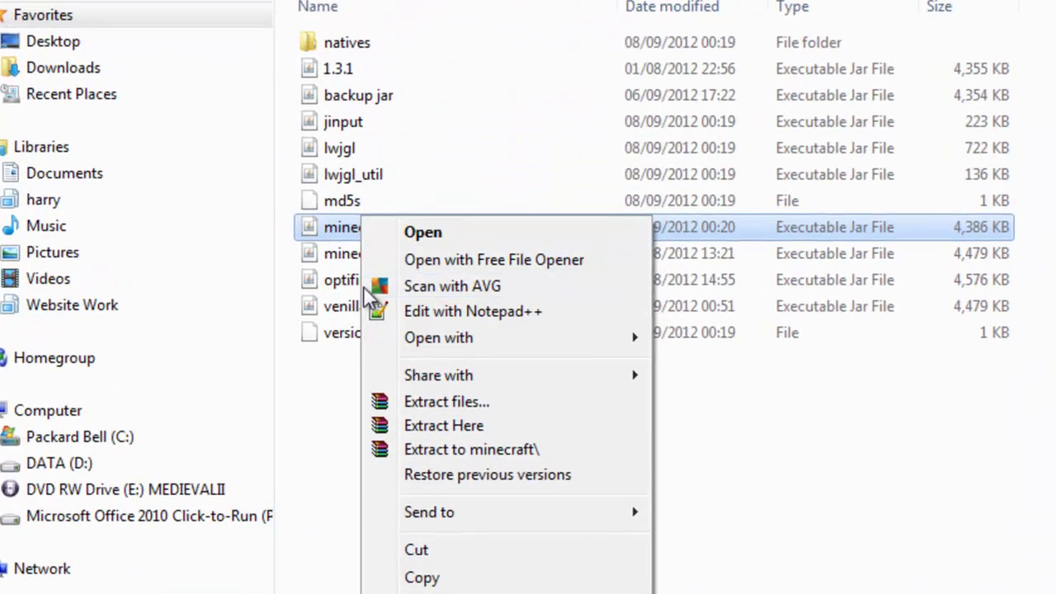
pyautogui.click(438, 587)
pyautogui.rightClick(691, 519)
pyautogui.click(739, 593)
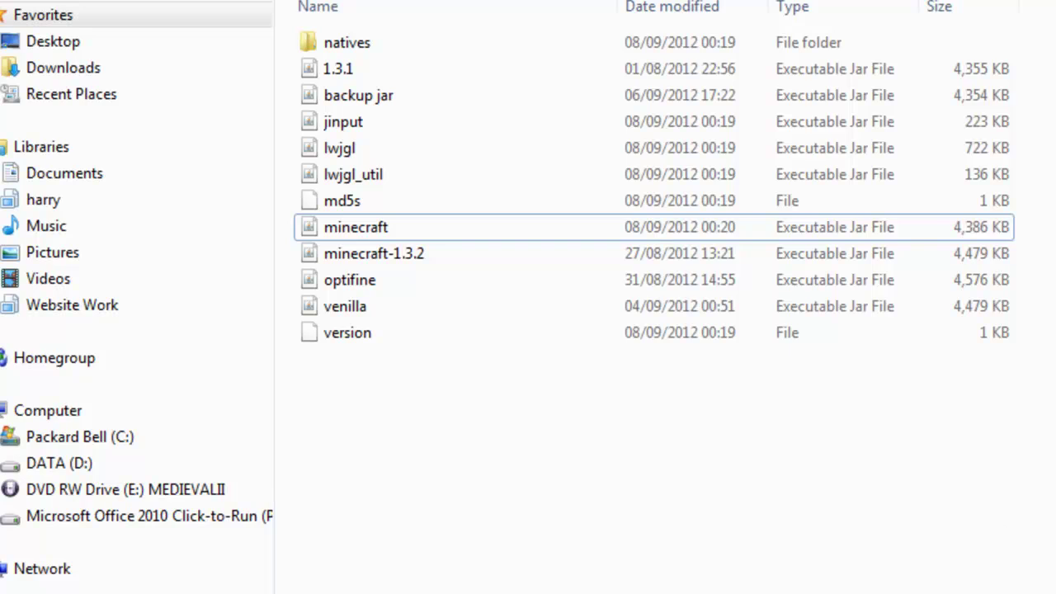
# - Delete the duplicate "minecraft - Copy" jar from the bin folder
pyautogui.click(380, 96)
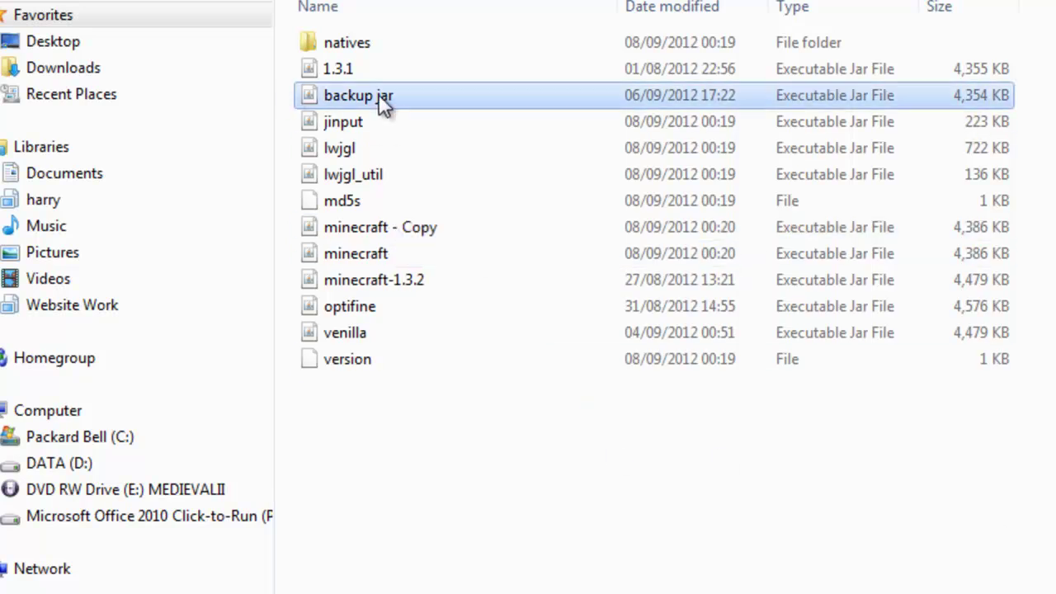
pyautogui.click(377, 234)
pyautogui.press('Delete')
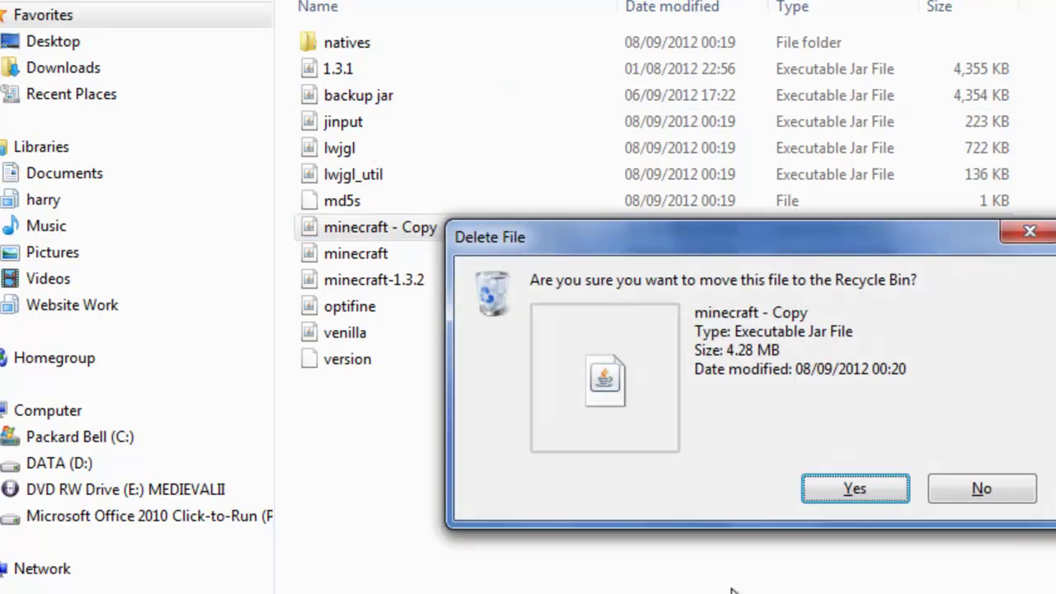
pyautogui.click(857, 495)
# - Open the minecraft jar in the bin folder with WinRAR archiver
pyautogui.rightClick(454, 230)
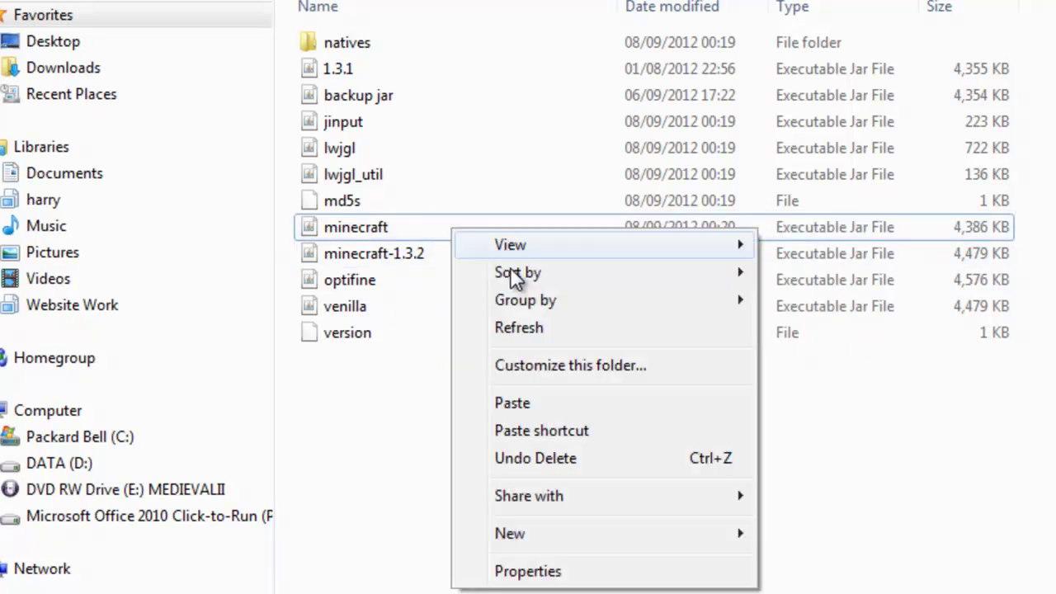
pyautogui.click(414, 228)
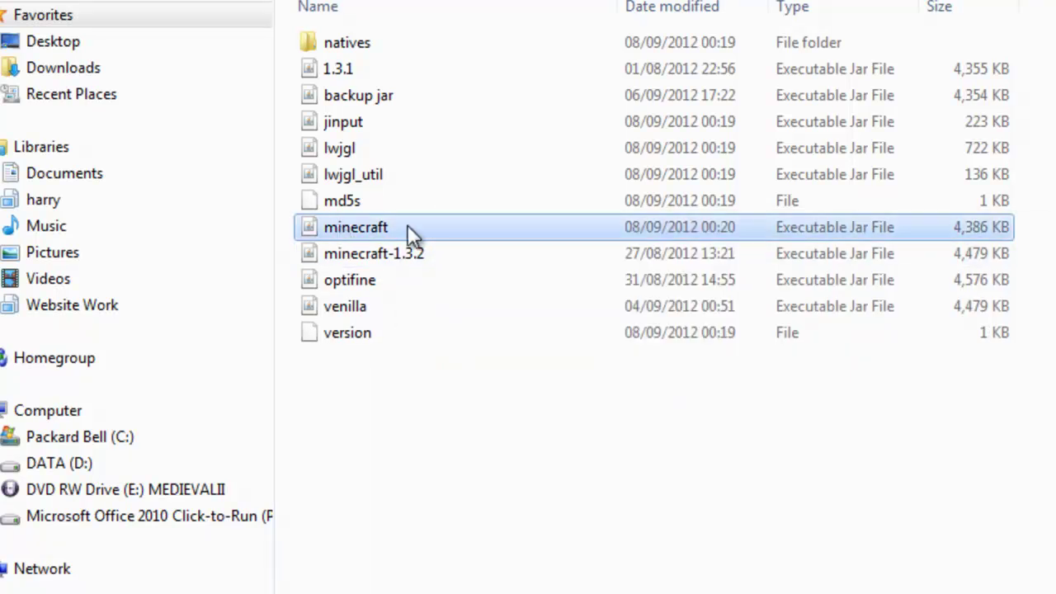
pyautogui.rightClick(338, 235)
pyautogui.moveTo(448, 365)
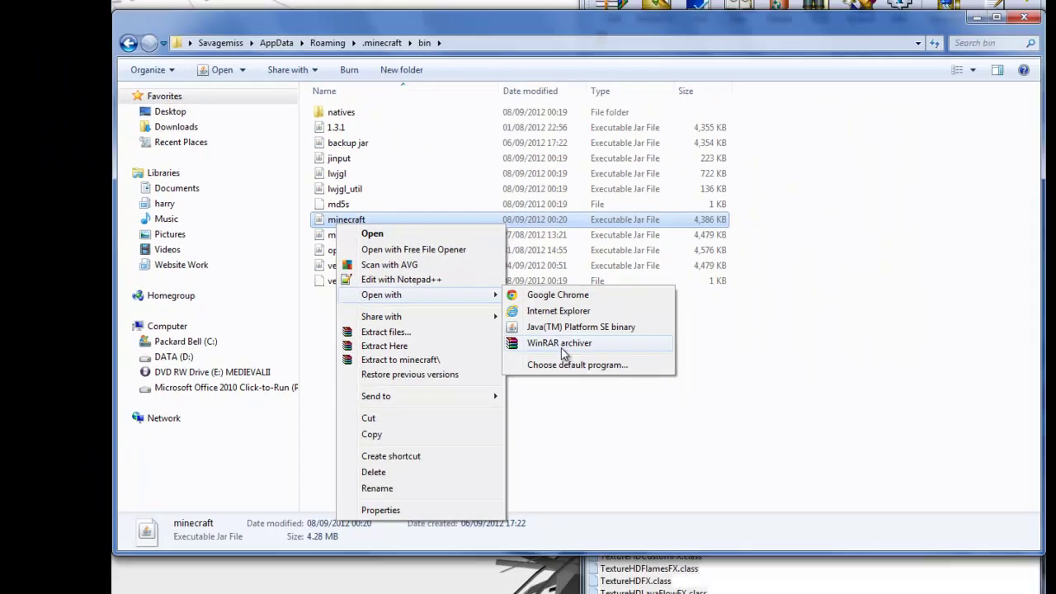
pyautogui.click(562, 344)
# - Dismiss the WinRAR licence reminder and dock the minecraft.jar window to the left half of the desktop
pyautogui.moveTo(408, 206); pyautogui.dragTo(280, 1)
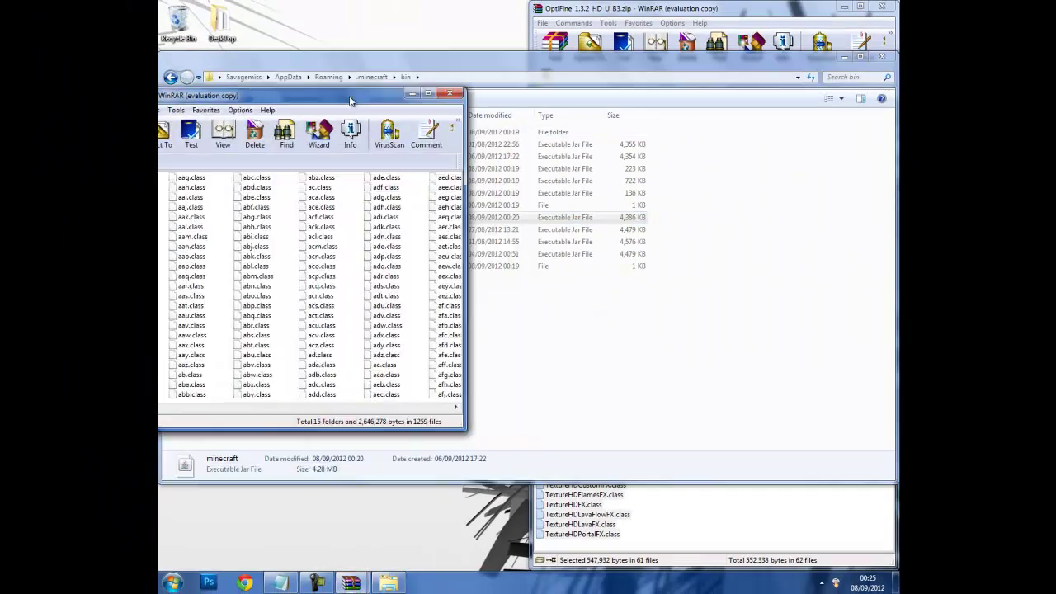
pyautogui.click(311, 172)
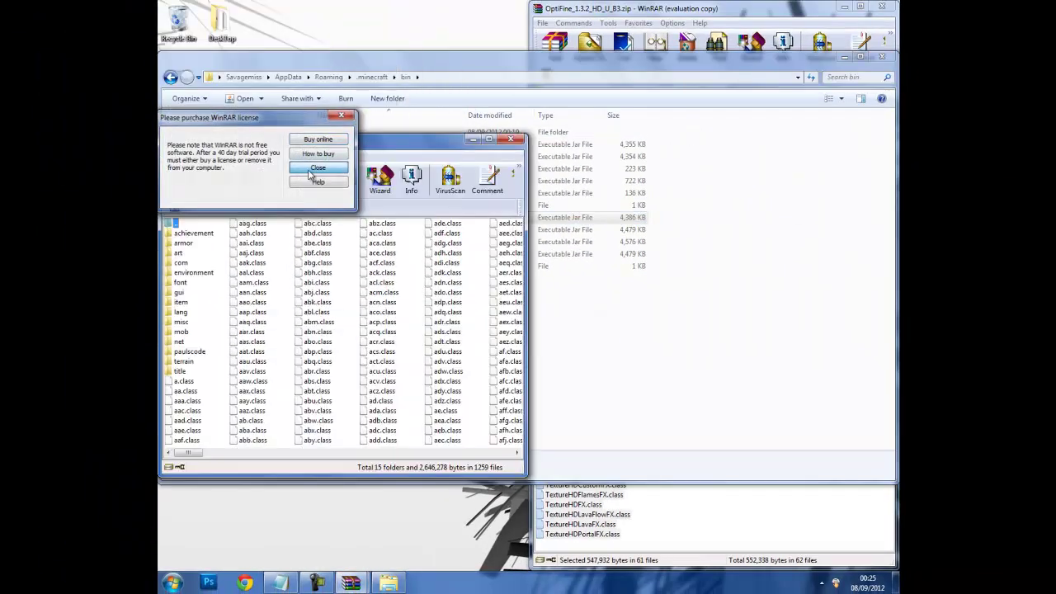
pyautogui.moveTo(283, 142); pyautogui.dragTo(158, 5)
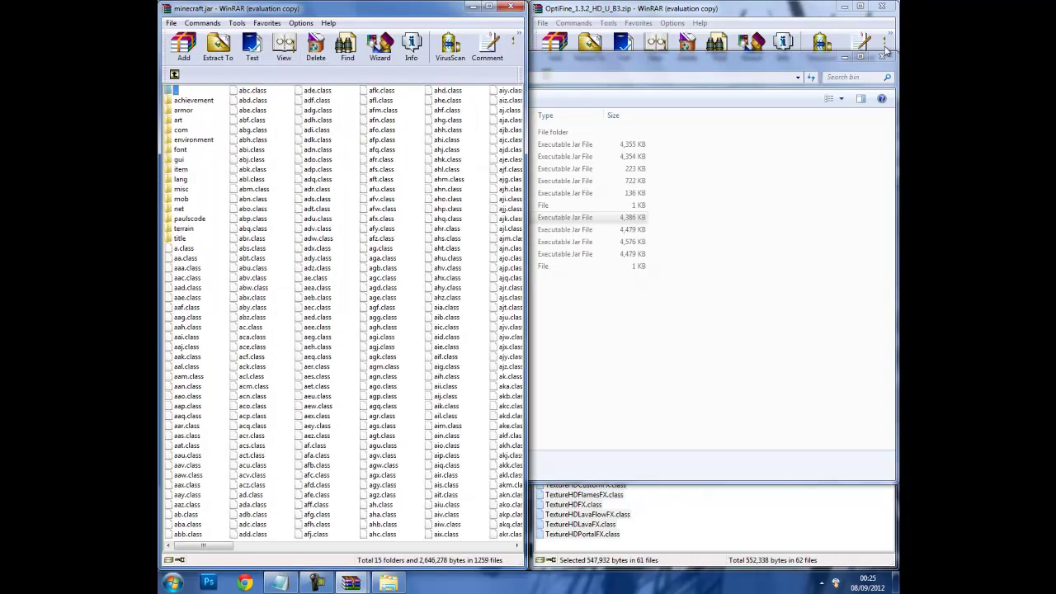
# - Close the bin folder window and add the selected OptiFine archive files to minecraft.jar
pyautogui.click(821, 63)
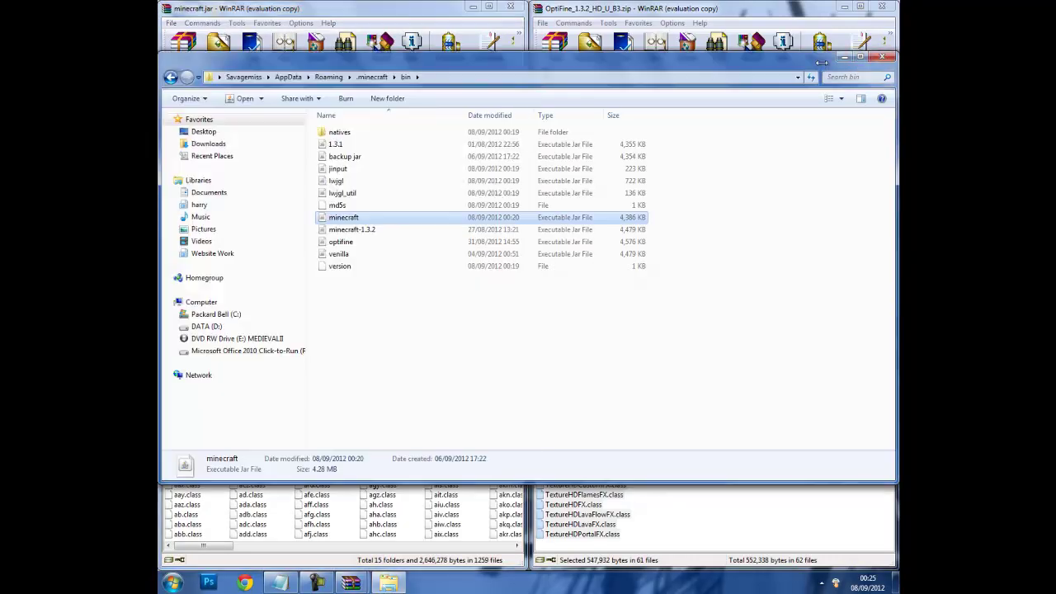
pyautogui.click(880, 62)
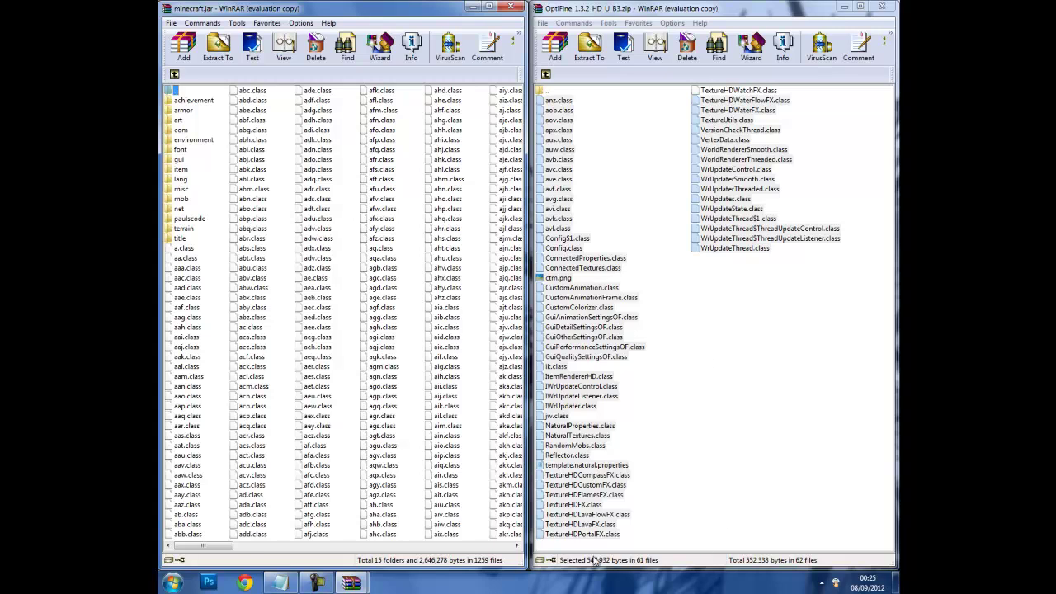
pyautogui.moveTo(548, 544); pyautogui.dragTo(758, 98)
pyautogui.moveTo(237, 221); pyautogui.dragTo(239, 221)
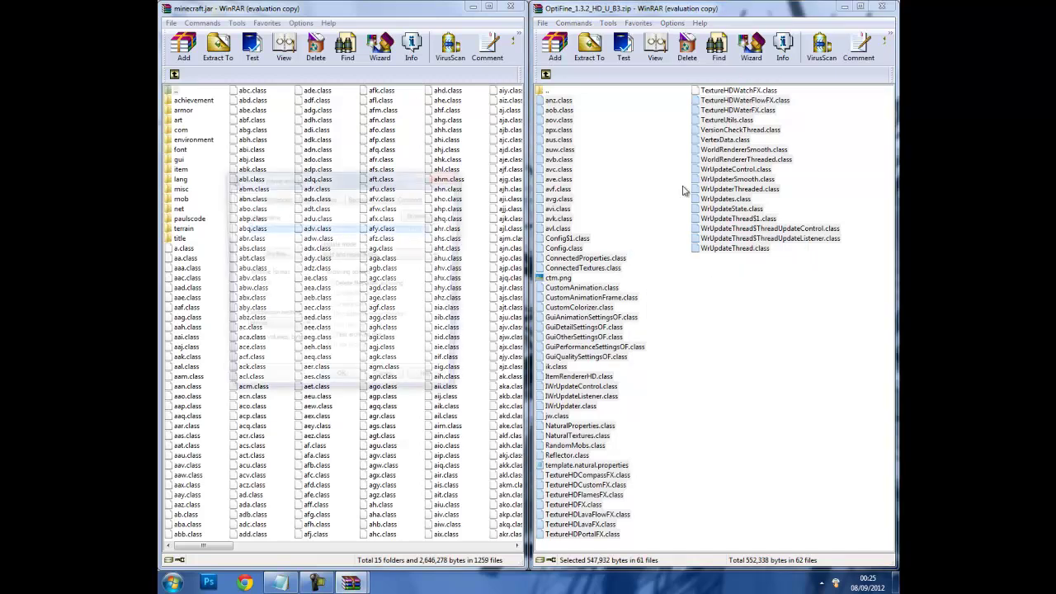
pyautogui.click(341, 386)
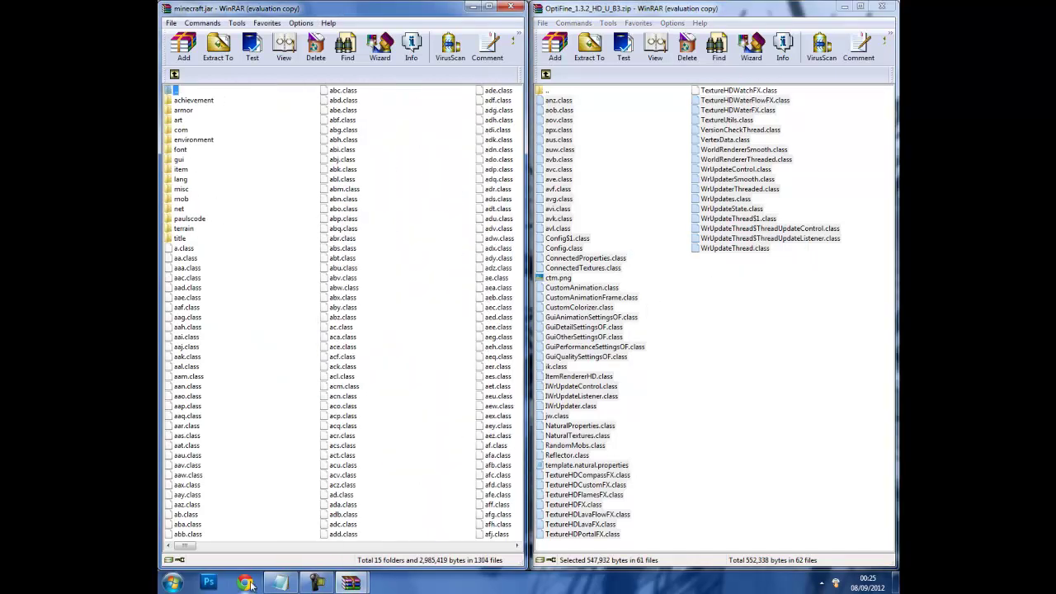
pyautogui.click(189, 247)
pyautogui.click(186, 221)
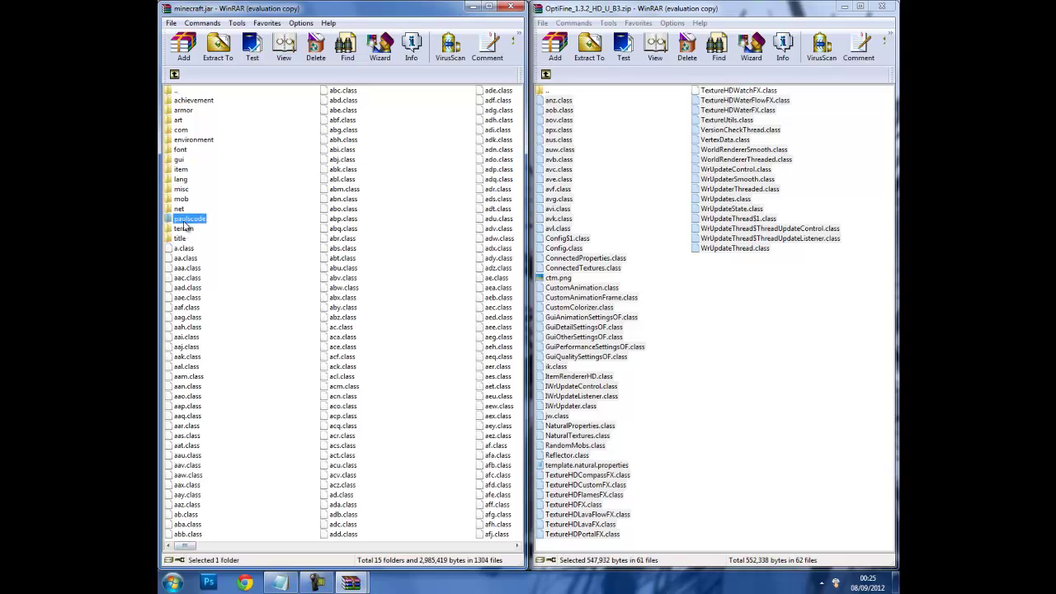
pyautogui.click(181, 189)
pyautogui.click(180, 170)
pyautogui.click(182, 132)
pyautogui.moveTo(235, 243); pyautogui.dragTo(162, 99)
pyautogui.click(253, 252)
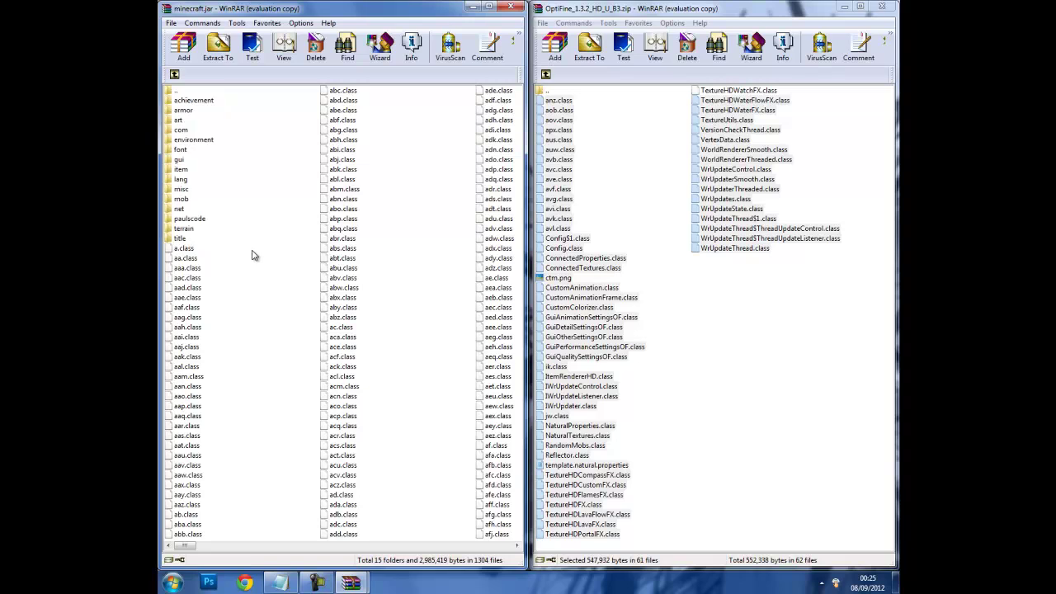
pyautogui.moveTo(235, 236); pyautogui.dragTo(161, 128)
pyautogui.click(244, 181)
# - Add the missed TextureHDWatchFX.class file from the OptiFine archive to minecraft.jar
pyautogui.click(803, 314)
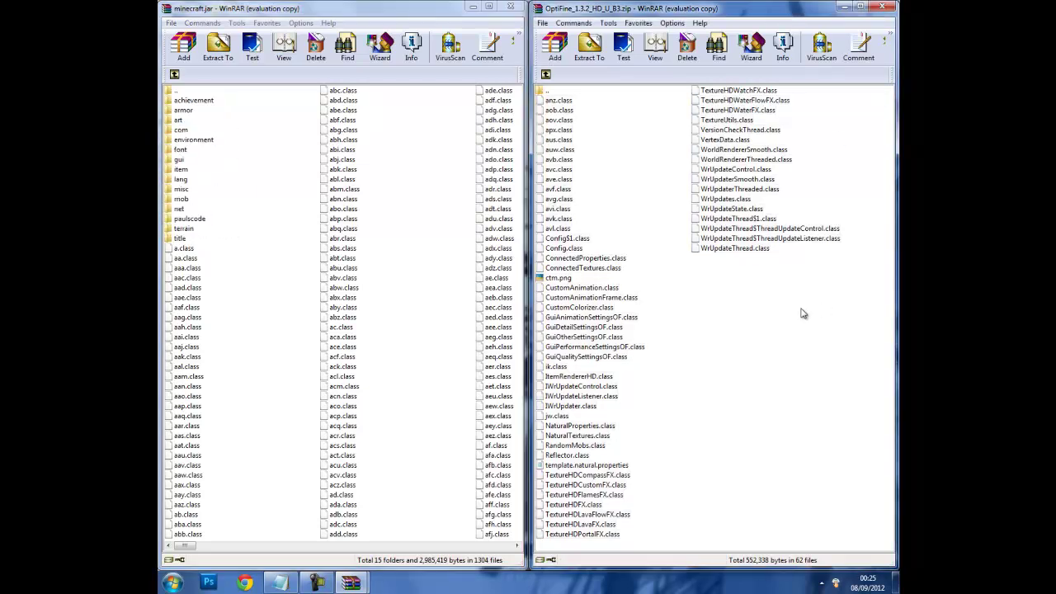
pyautogui.click(747, 93)
pyautogui.moveTo(388, 163); pyautogui.dragTo(379, 173)
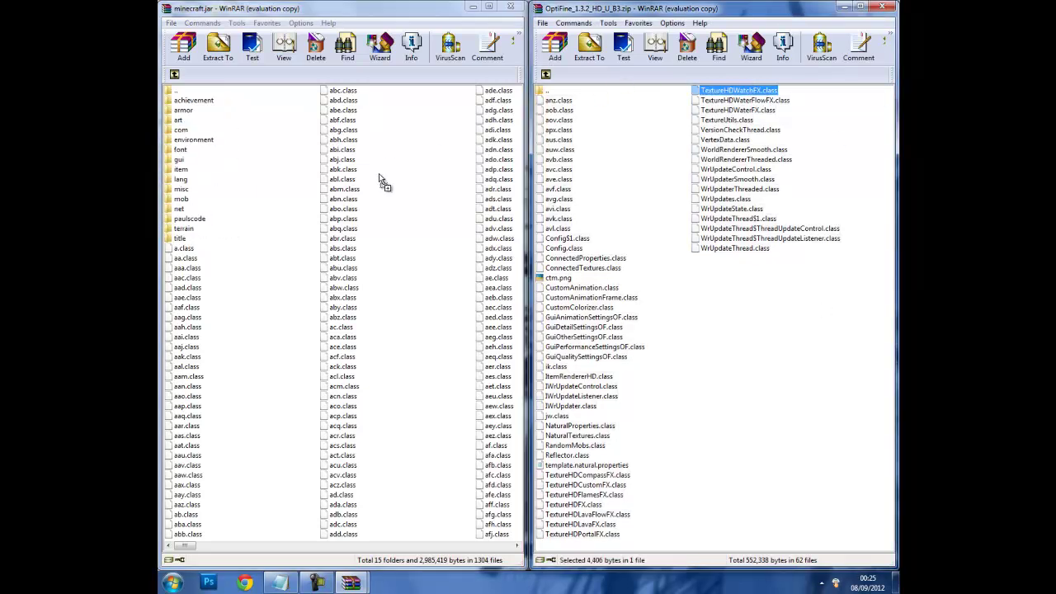
pyautogui.click(352, 385)
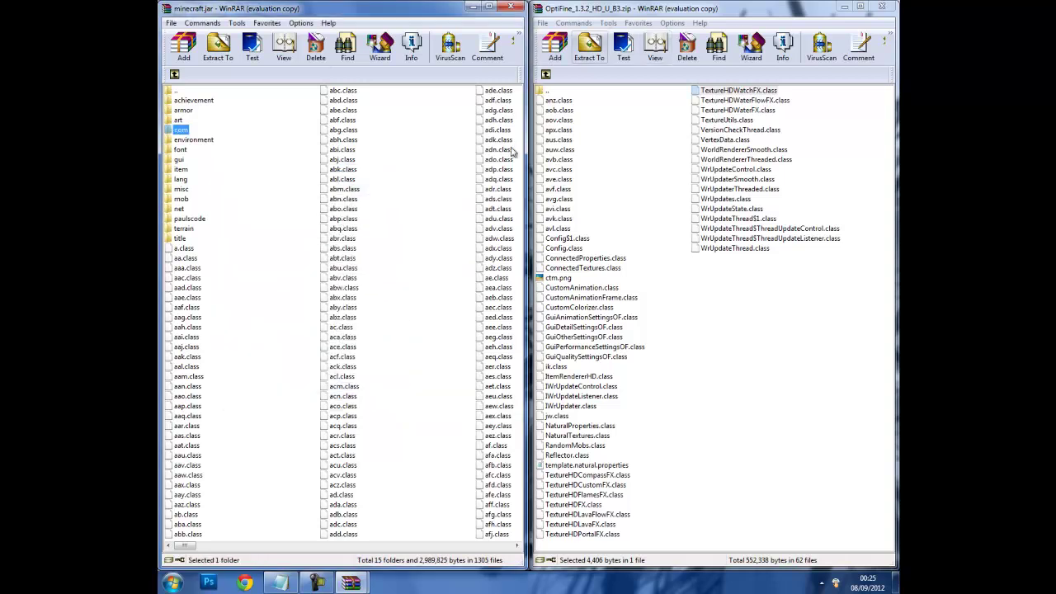
# - Close both WinRAR archive windows and launch Minecraft from its shortcut
pyautogui.click(883, 7)
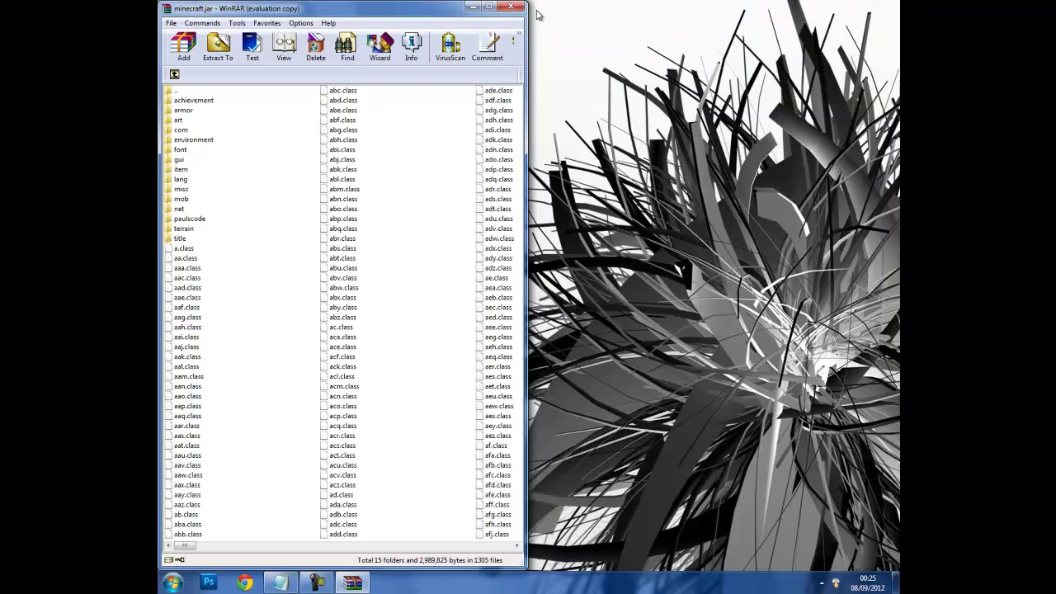
pyautogui.click(513, 8)
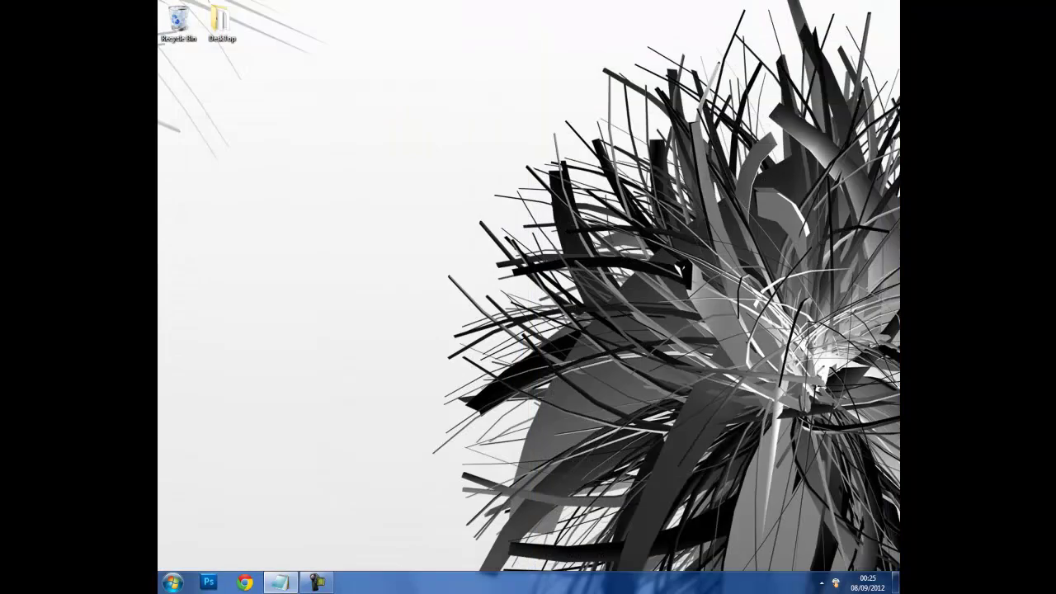
pyautogui.click(175, 583)
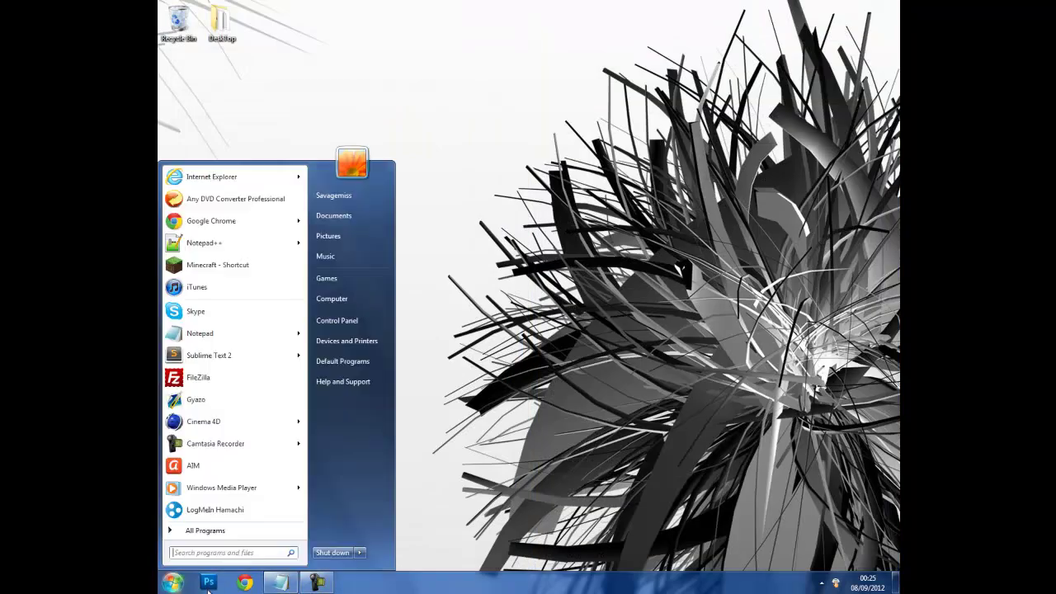
pyautogui.click(237, 269)
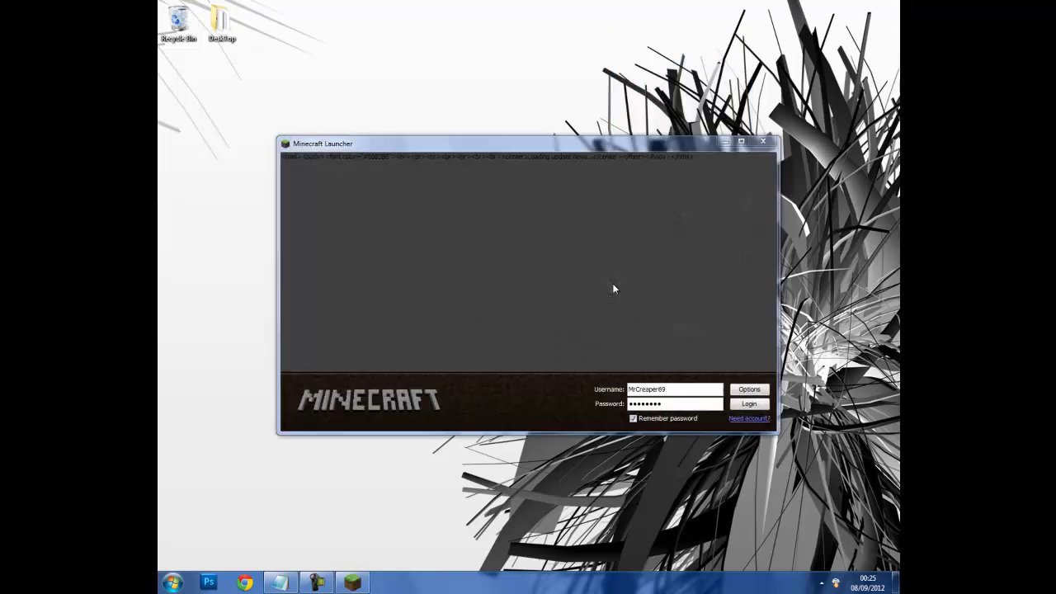
# - Look at the force update option in the launcher options, leaving it unused
pyautogui.click(760, 391)
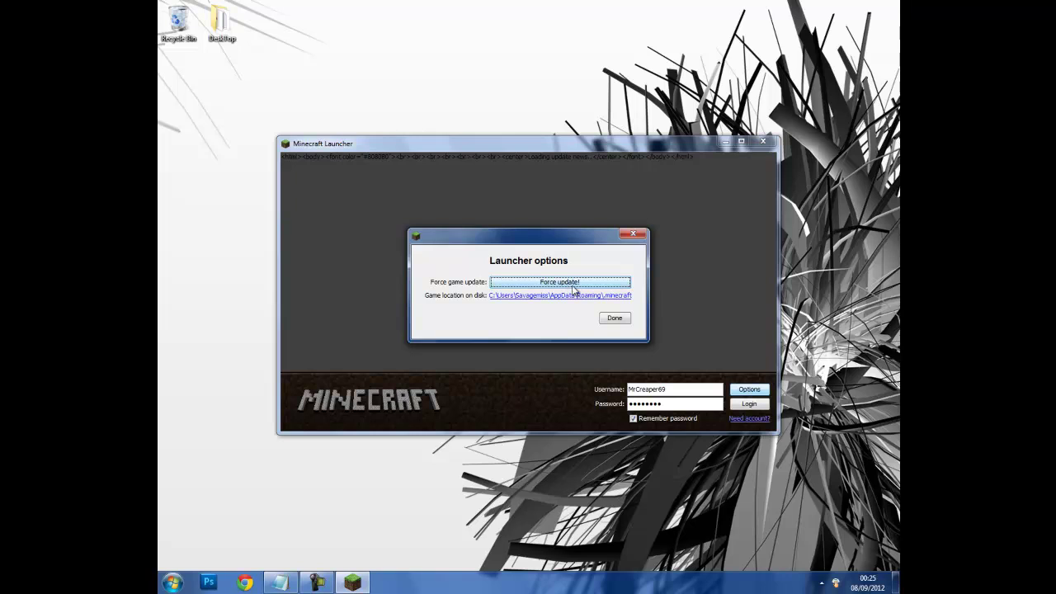
pyautogui.click(615, 322)
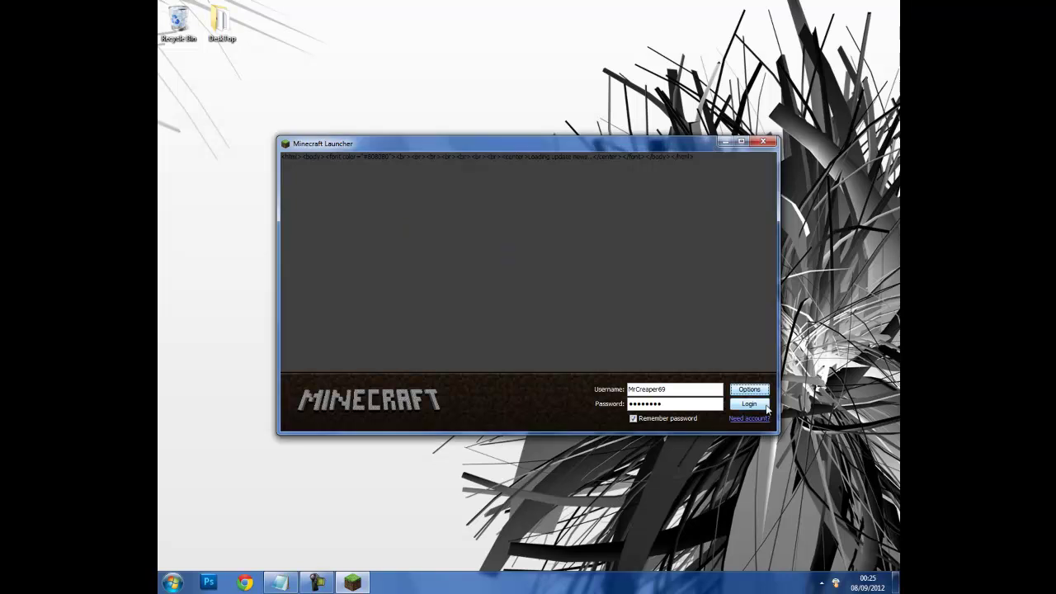
# - Log in to Minecraft with the saved account and maximize the game window
pyautogui.click(766, 406)
pyautogui.moveTo(642, 148); pyautogui.dragTo(610, 85)
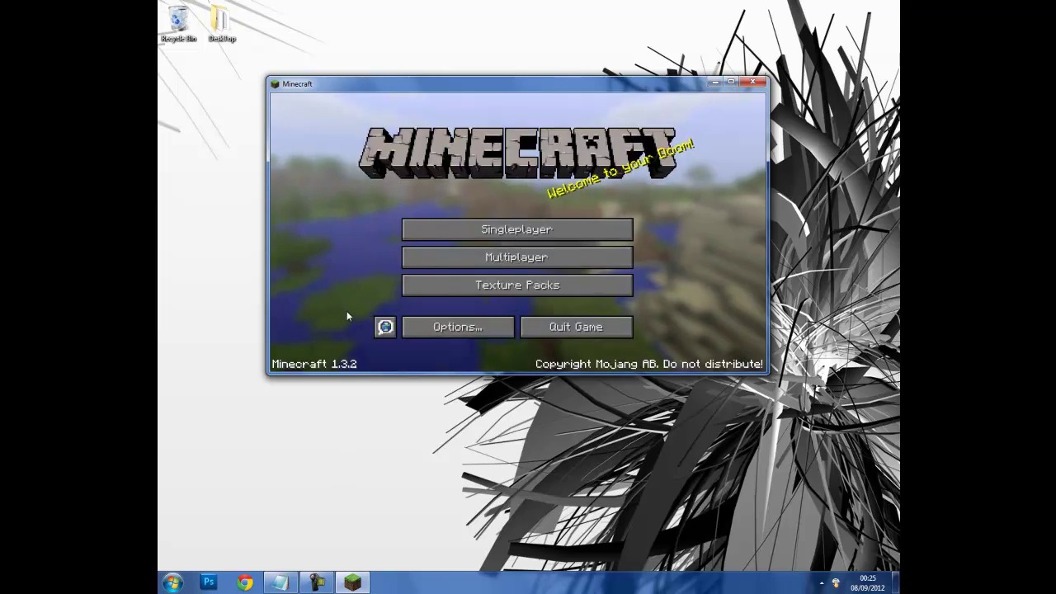
pyautogui.click(732, 82)
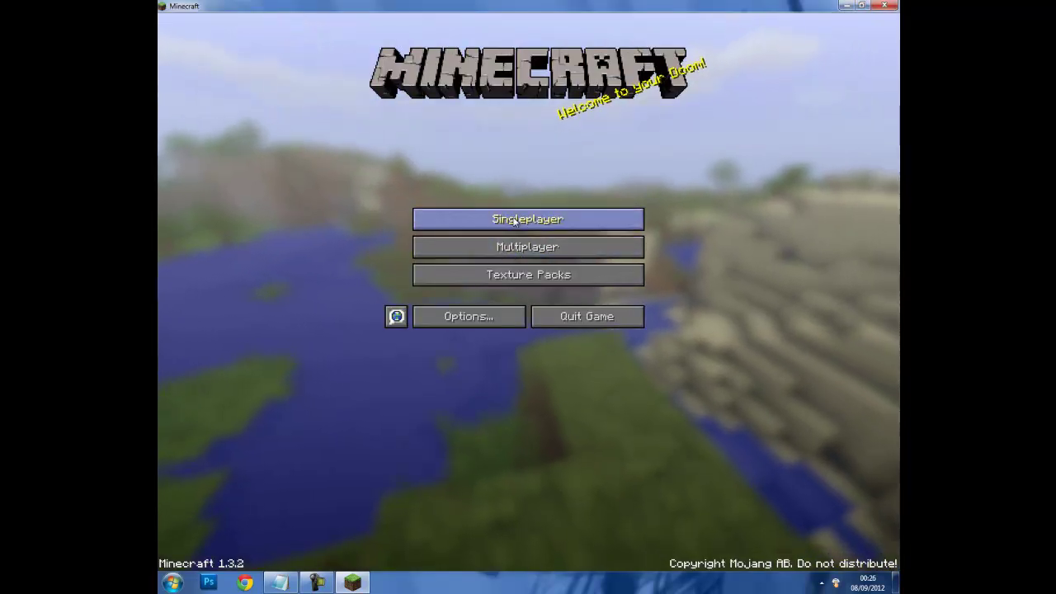
# - Join the IslandCraft multiplayer server and respawn the character
pyautogui.click(519, 252)
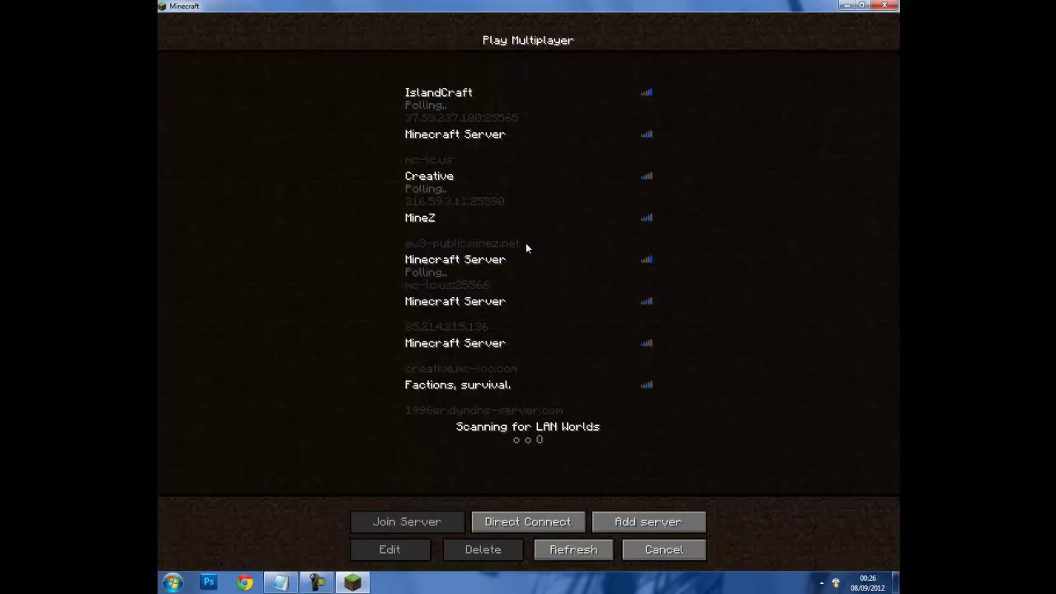
pyautogui.click(473, 106)
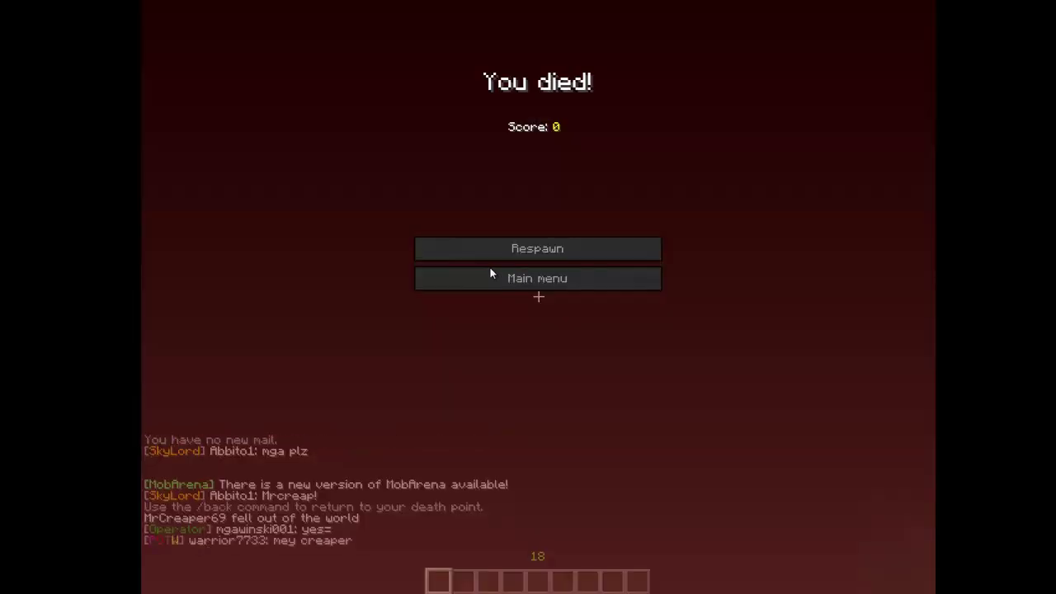
pyautogui.click(546, 251)
# - Send the chat message "Hey guys" on the server
pyautogui.write('t')
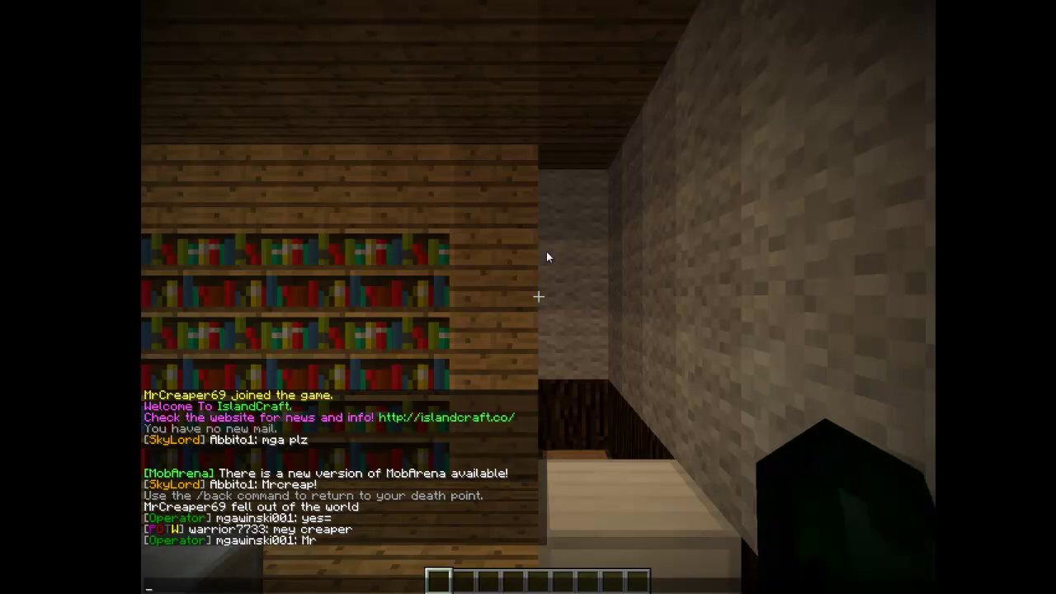
pyautogui.write('Hey guys')
pyautogui.press('Return')
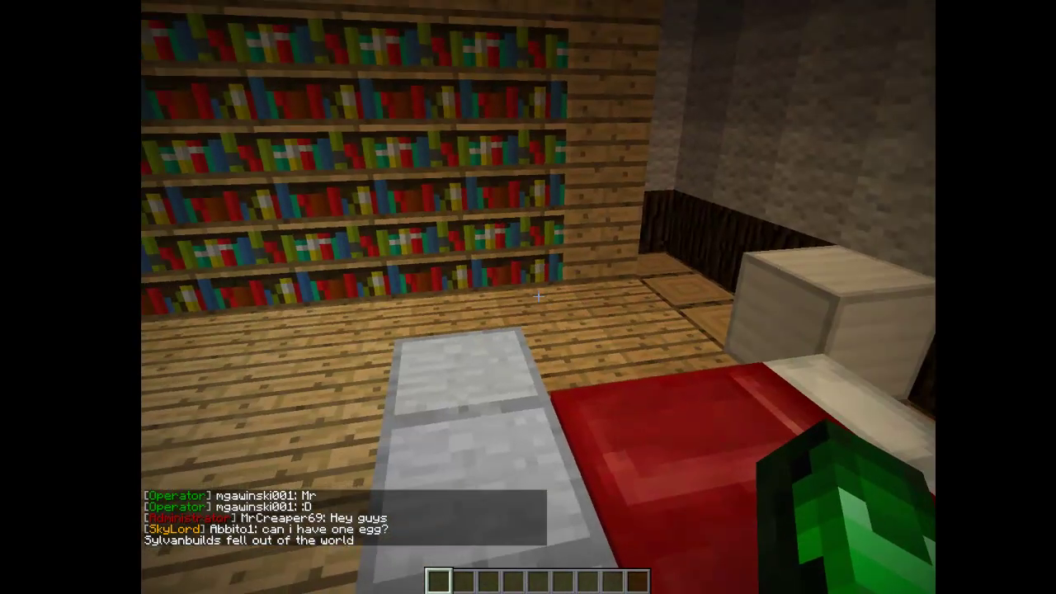
# - Display the debug overlay to check for the installed OptiFine version, and hide it again
pyautogui.hotkey('shift', 'F3')
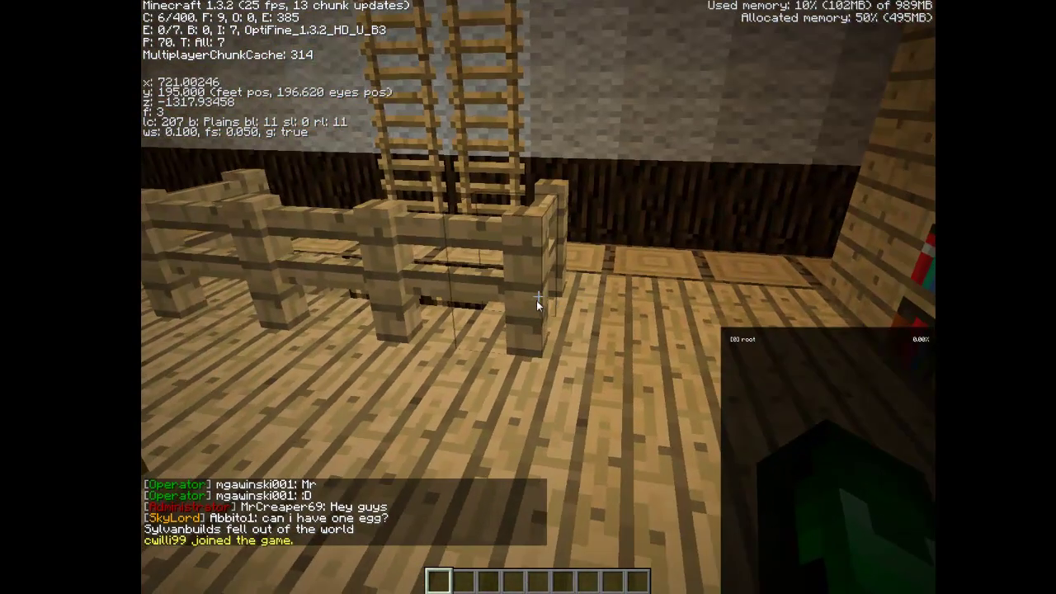
pyautogui.press('t')
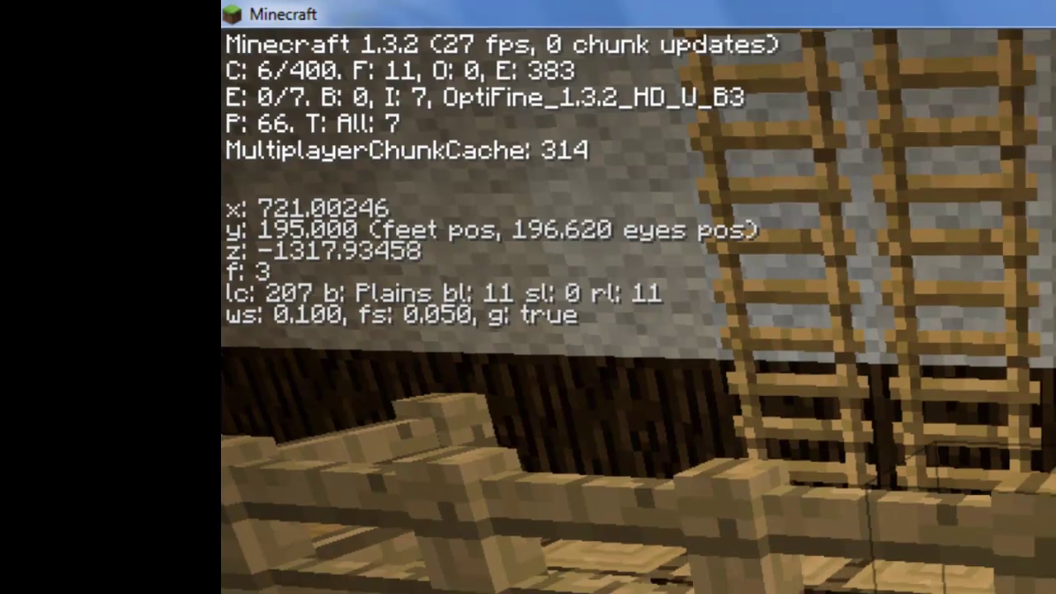
pyautogui.press('Escape')
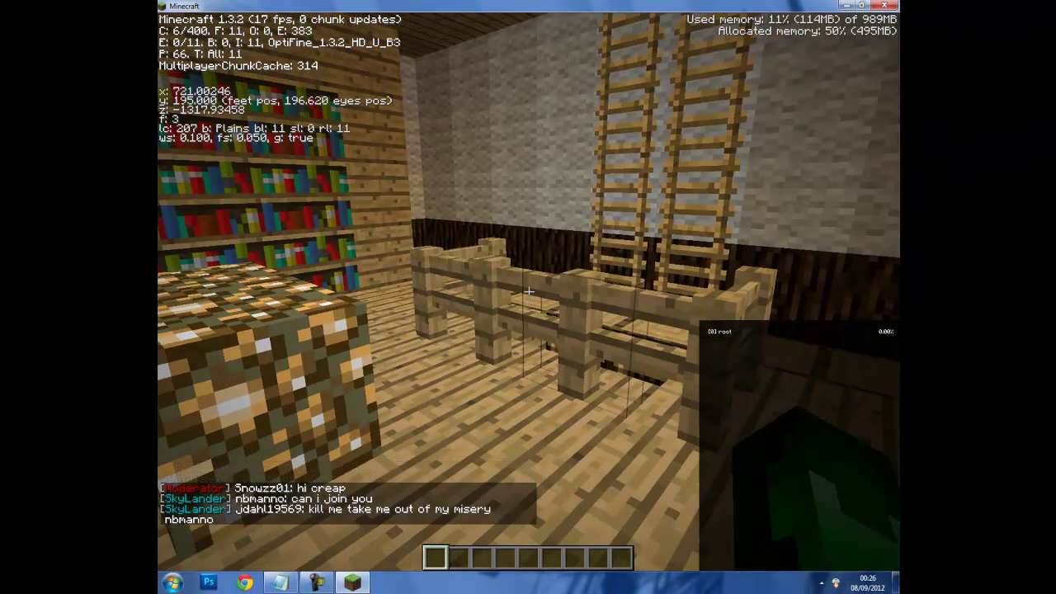
pyautogui.press('F3')
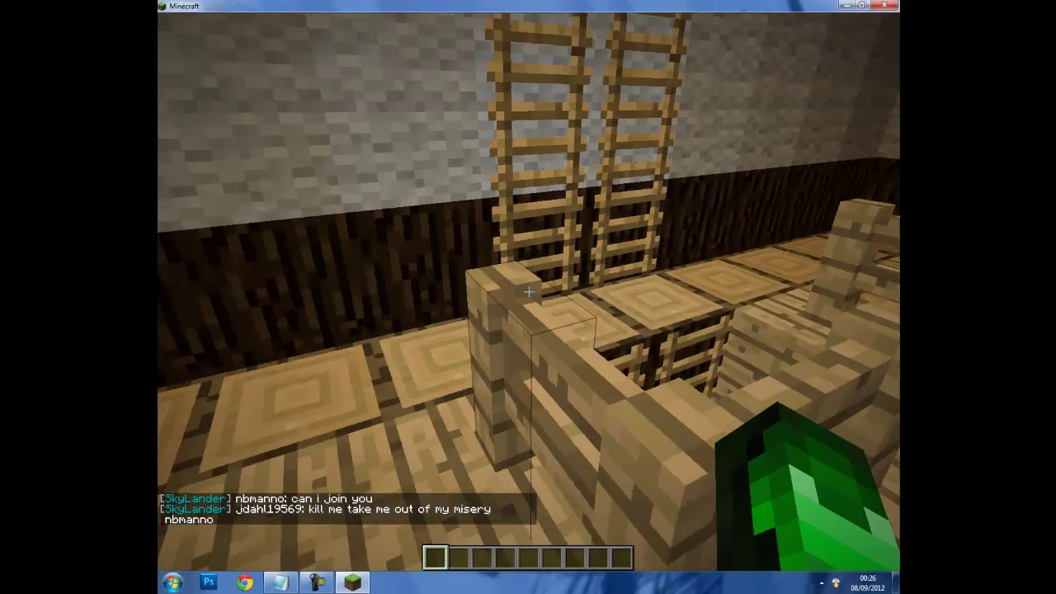
# - Move down the ladder shaft and zoom in on the view through the house doorway
pyautogui.press('w')
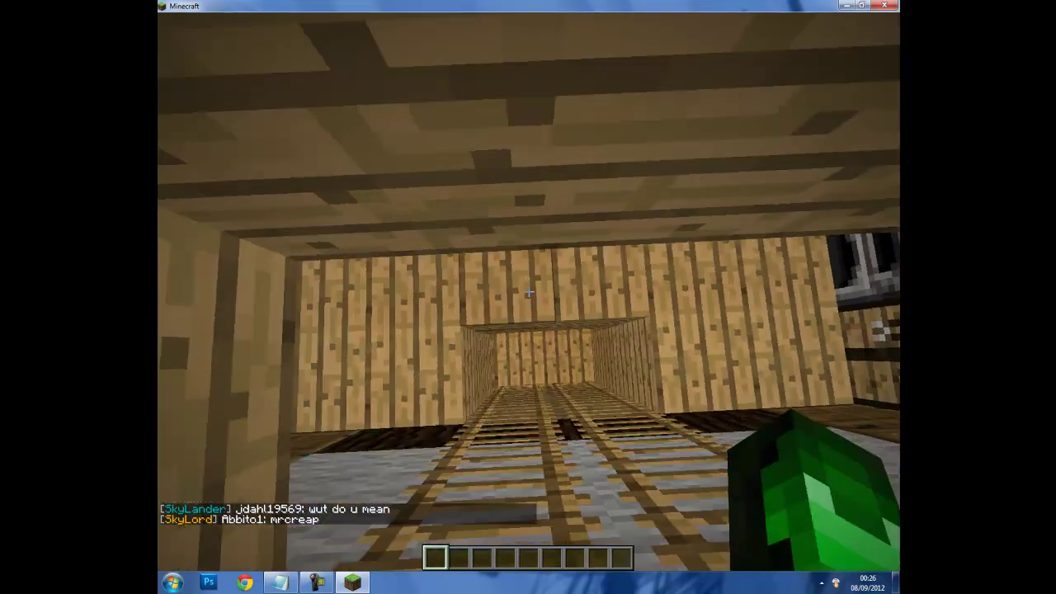
pyautogui.press('ctrl')
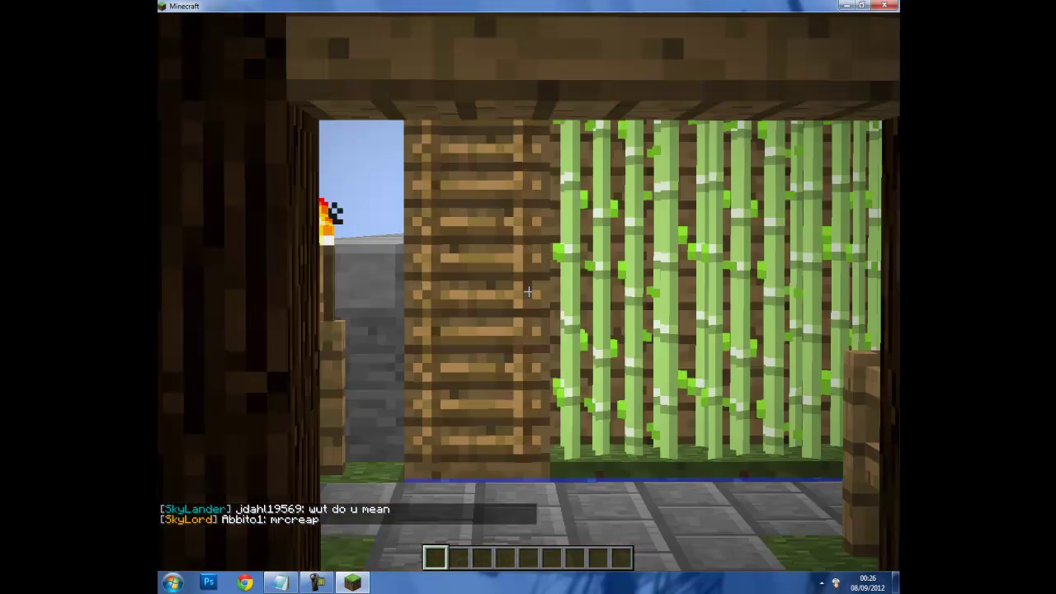
pyautogui.press('c')
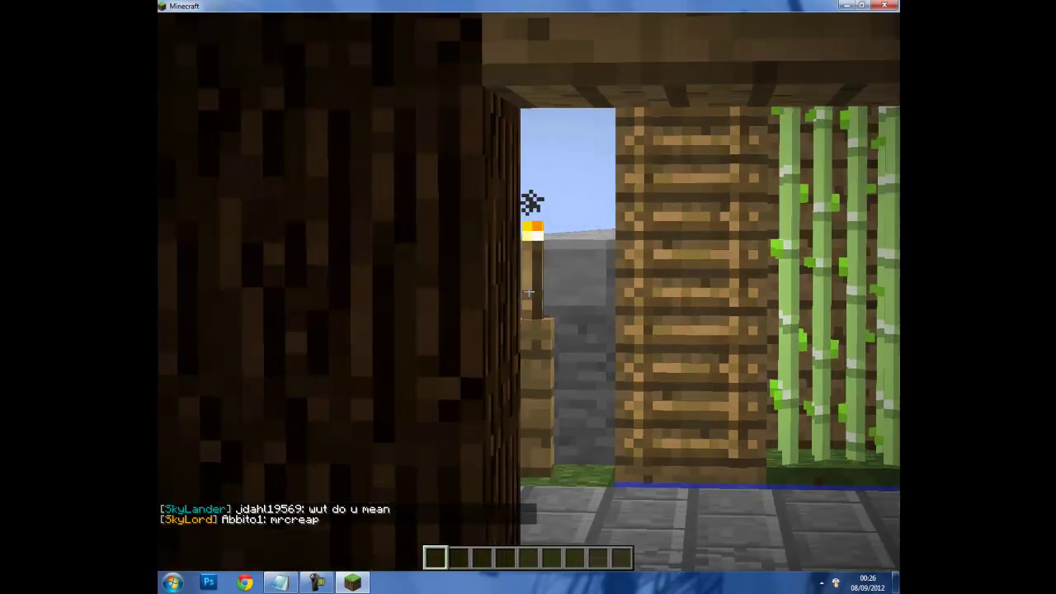
pyautogui.press('w')
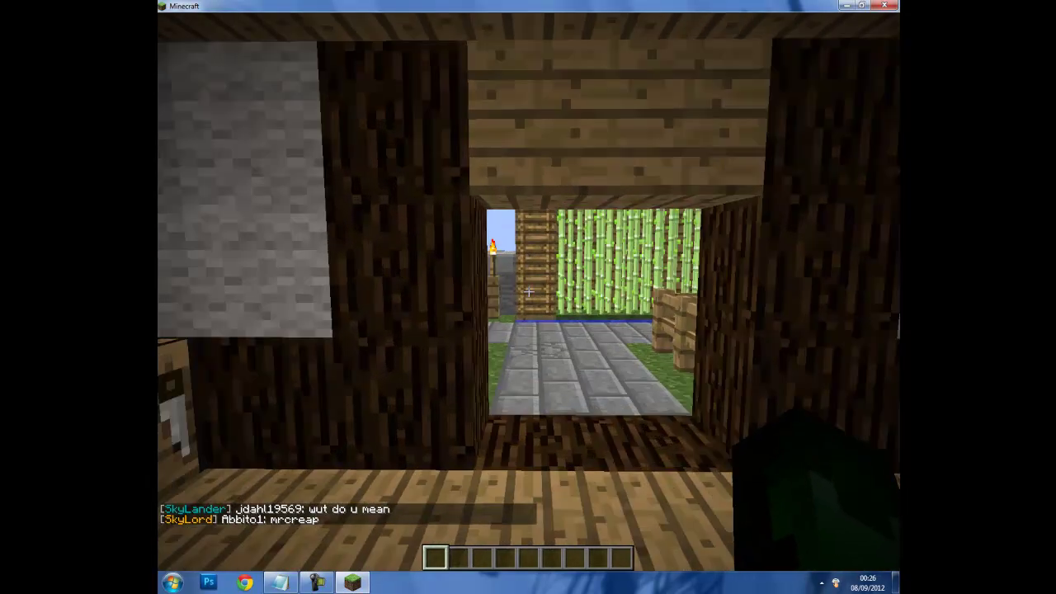
# - Walk out of the house onto the torch-lit stone walkway, replying "Yes" in chat
pyautogui.press('w')
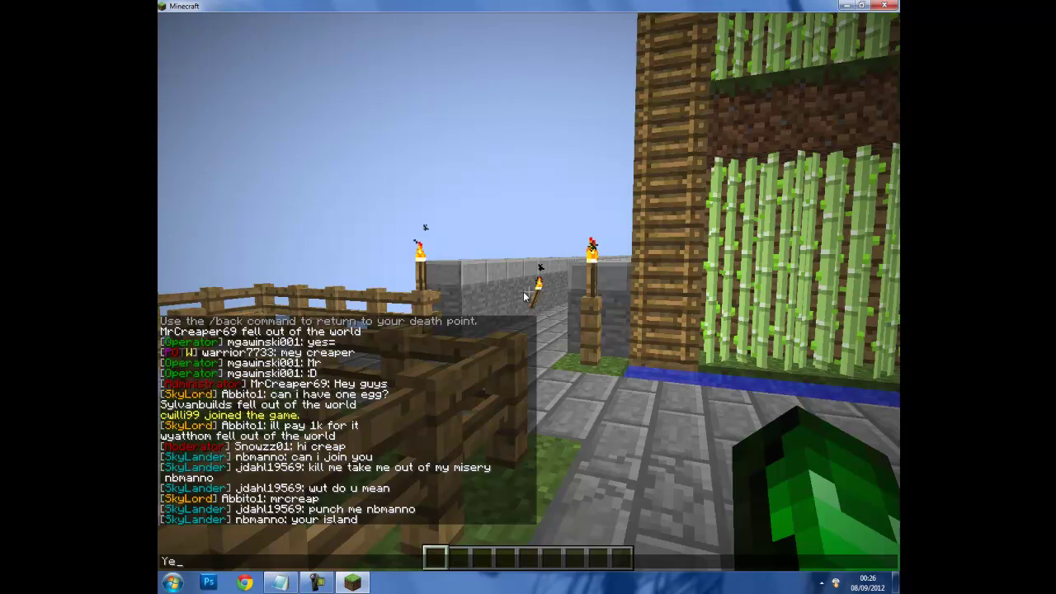
pyautogui.press('w')
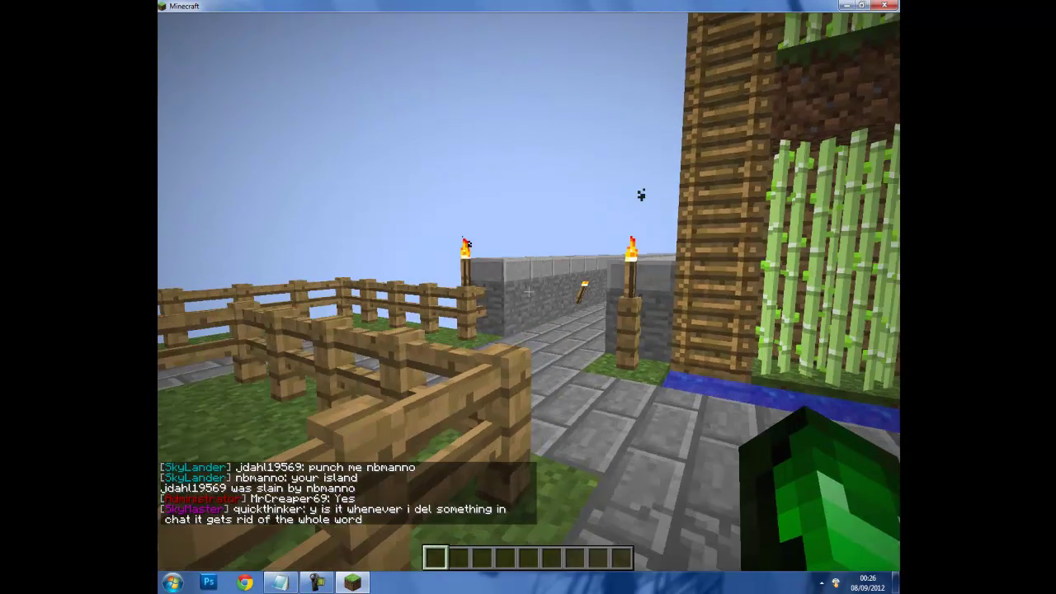
pyautogui.press('w')
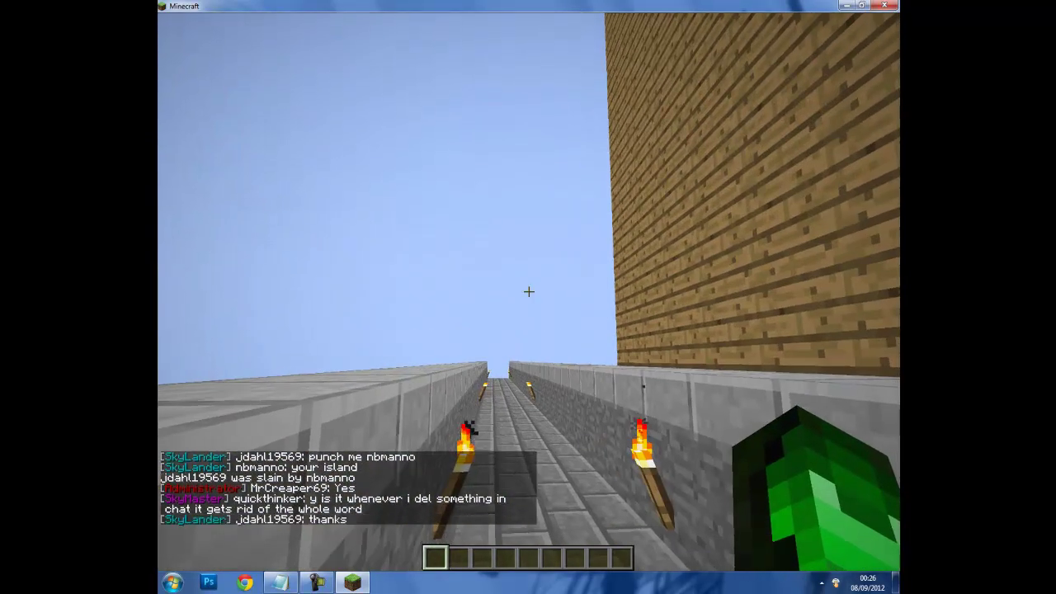
pyautogui.press('w')
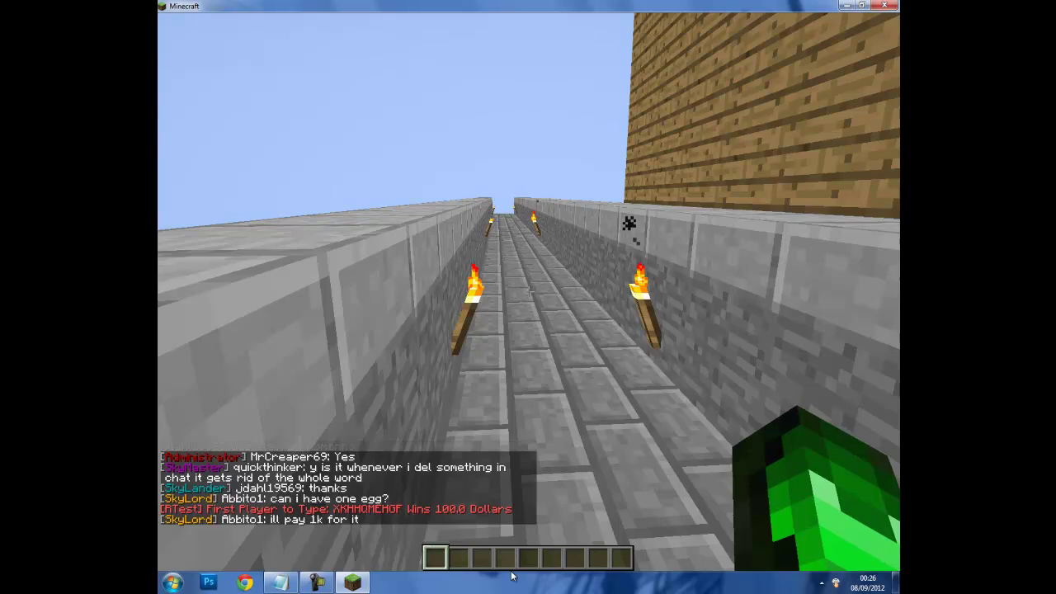
# - Send the chat message "No." and enter "wait" as a further message
pyautogui.write('tNo.')
pyautogui.press('Return')
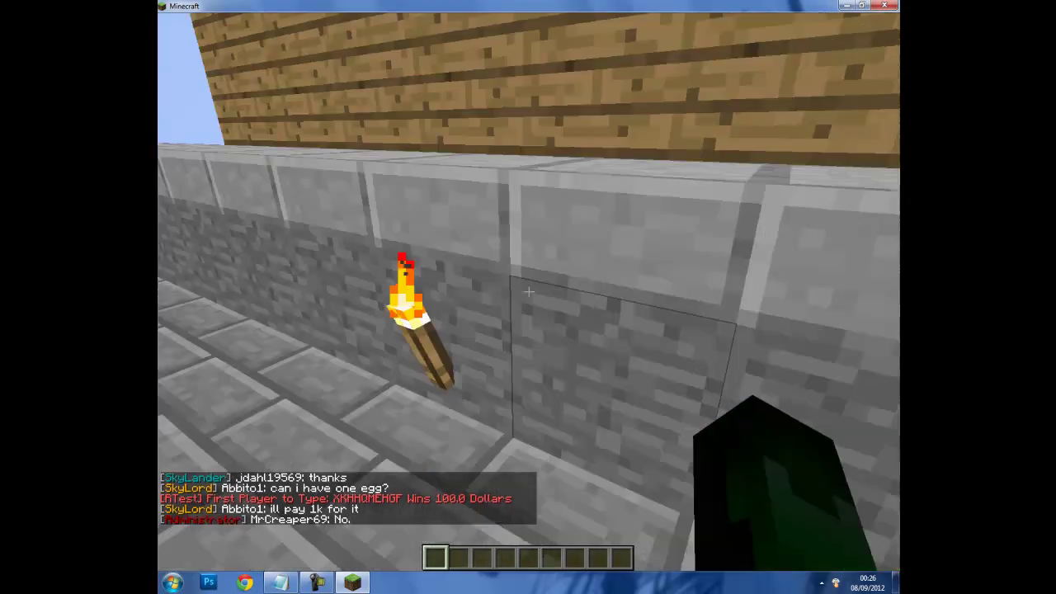
pyautogui.write('twait')
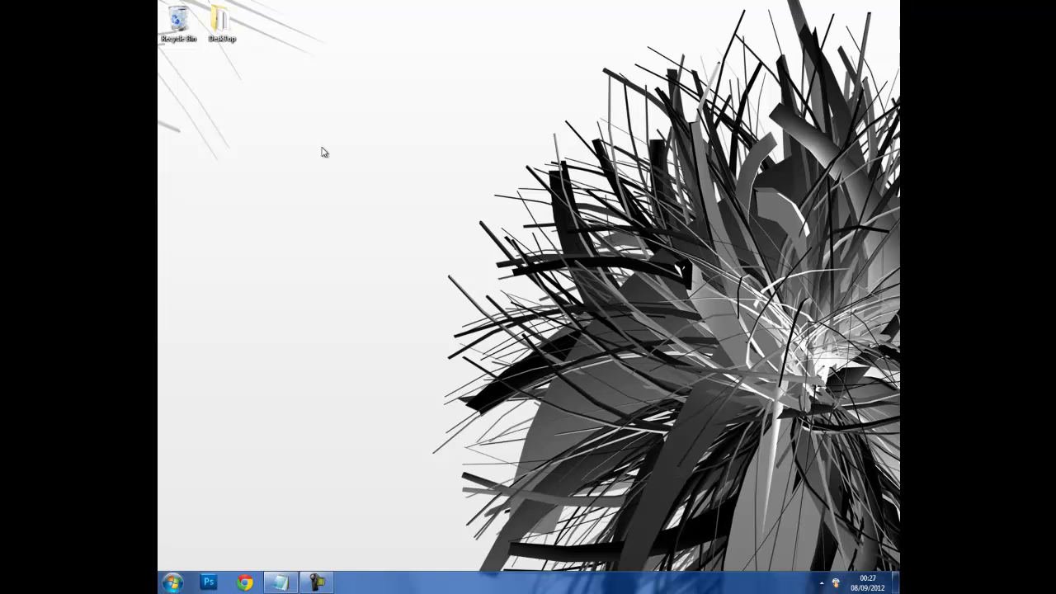
pyautogui.moveTo(316, 99); pyautogui.dragTo(747, 321)
pyautogui.click(318, 584)
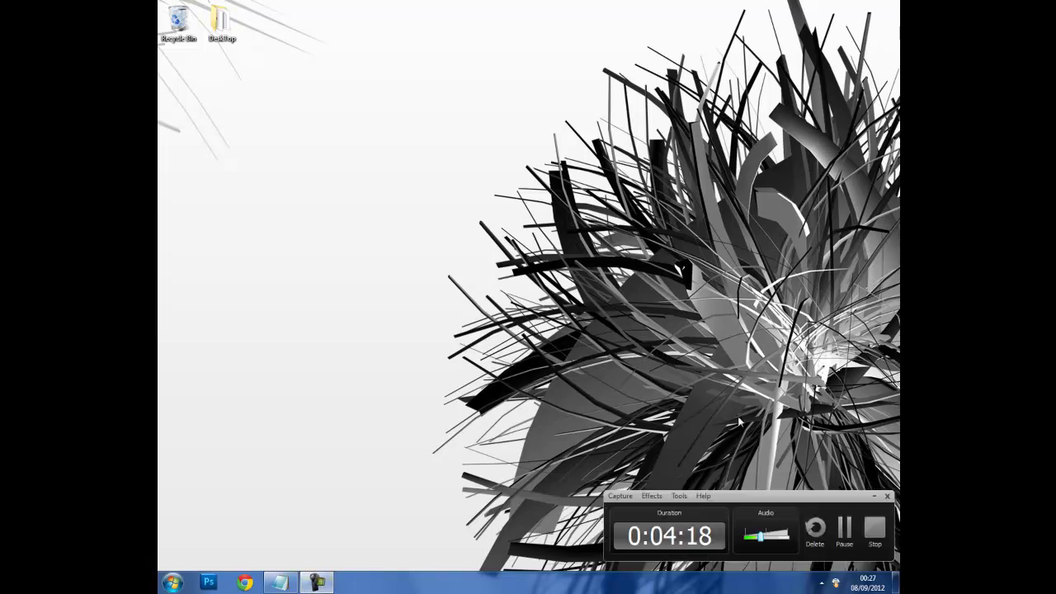